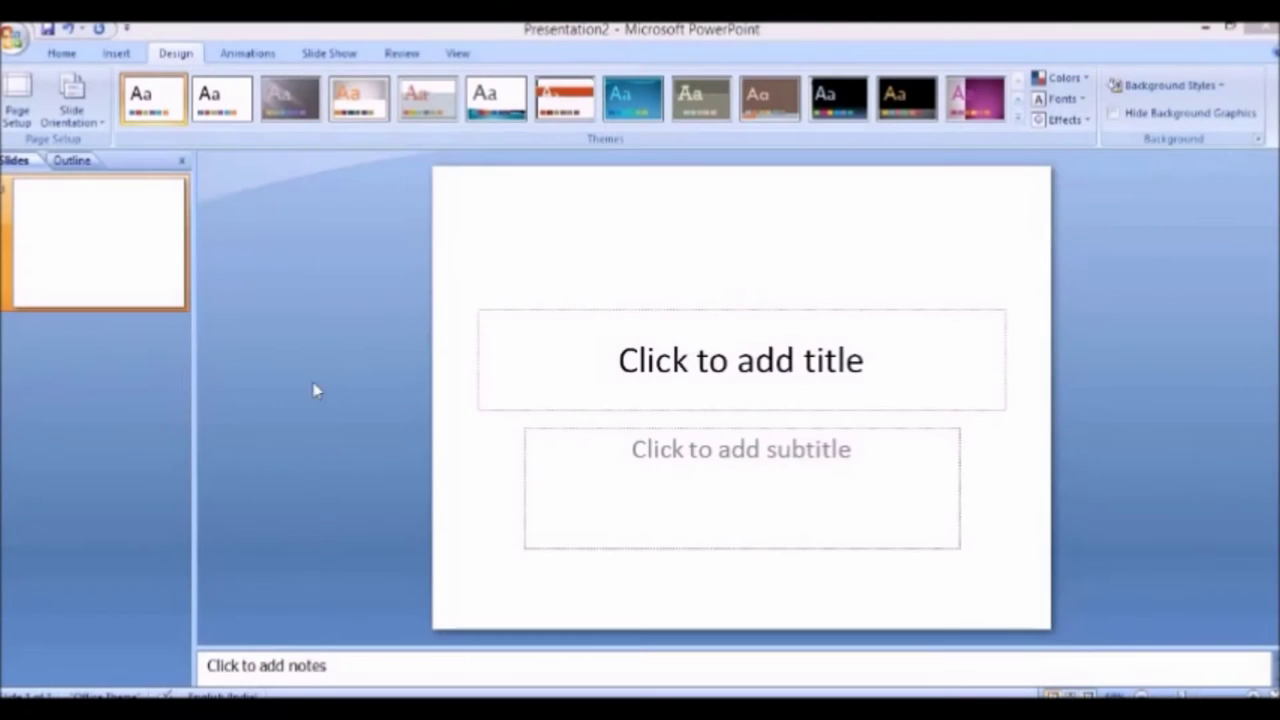
Open Format Background from the Design tab's Background Styles list
left_click(62, 55)
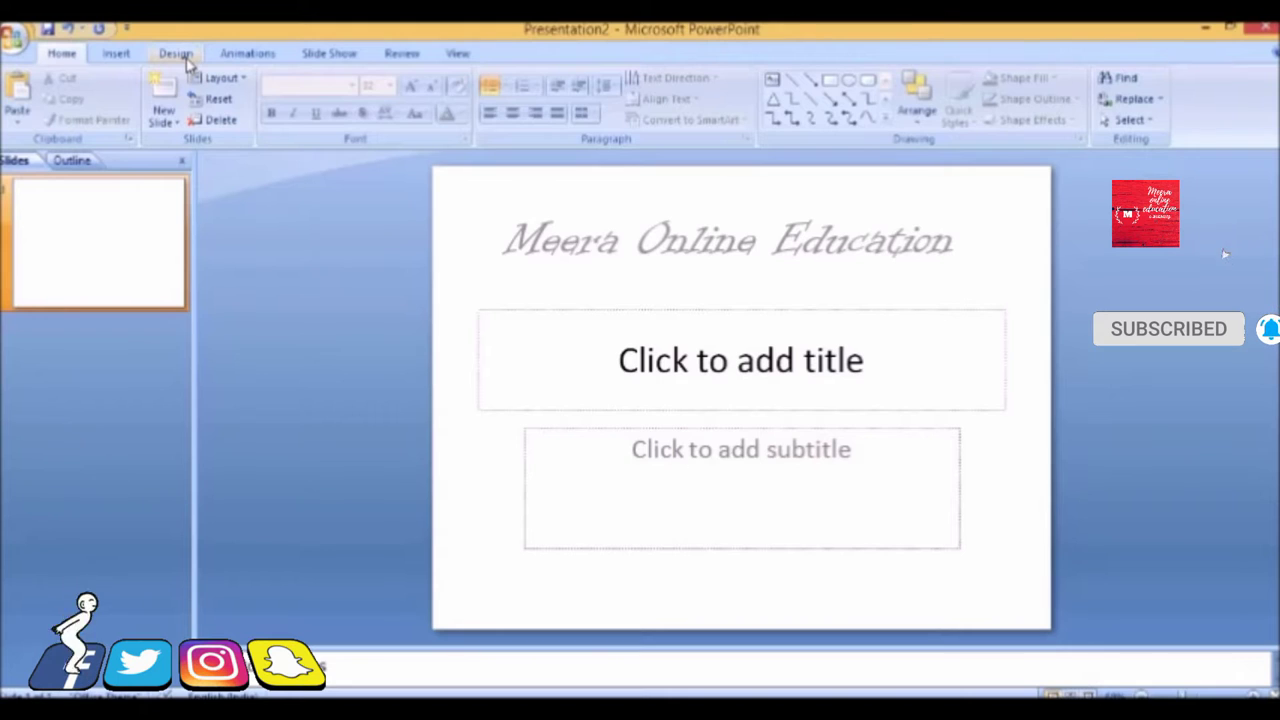
left_click(180, 55)
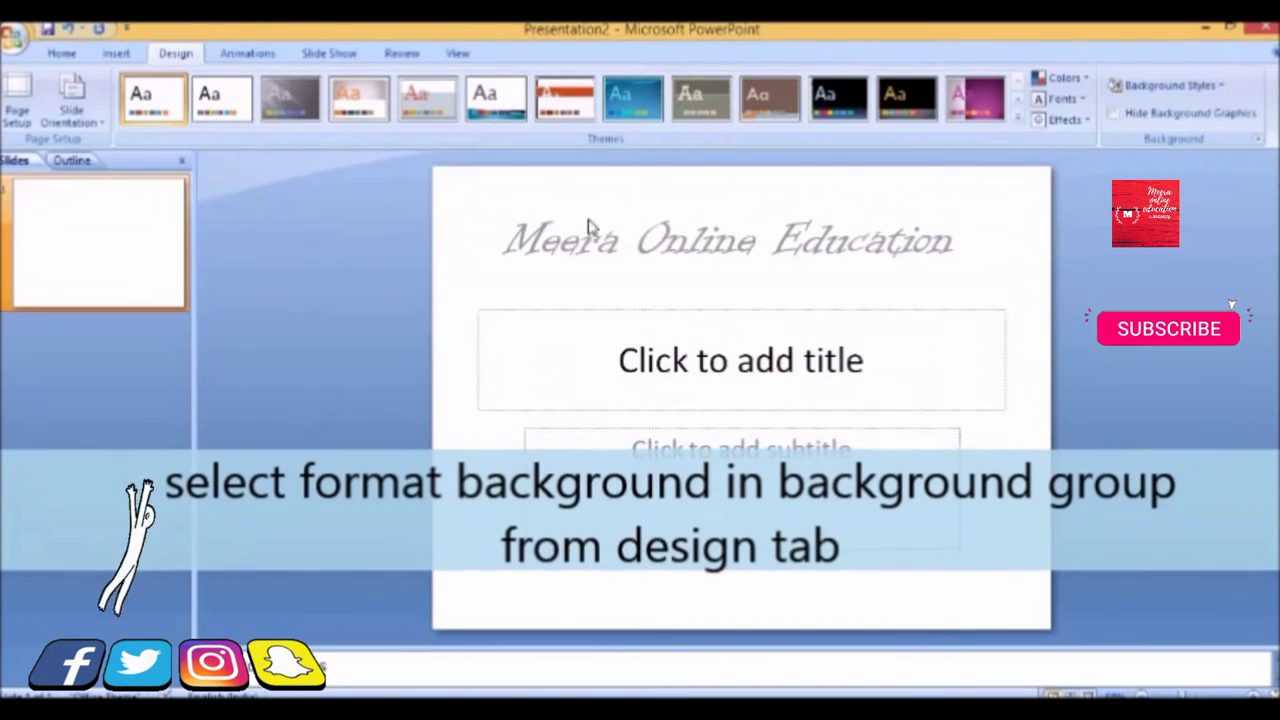
left_click(1224, 91)
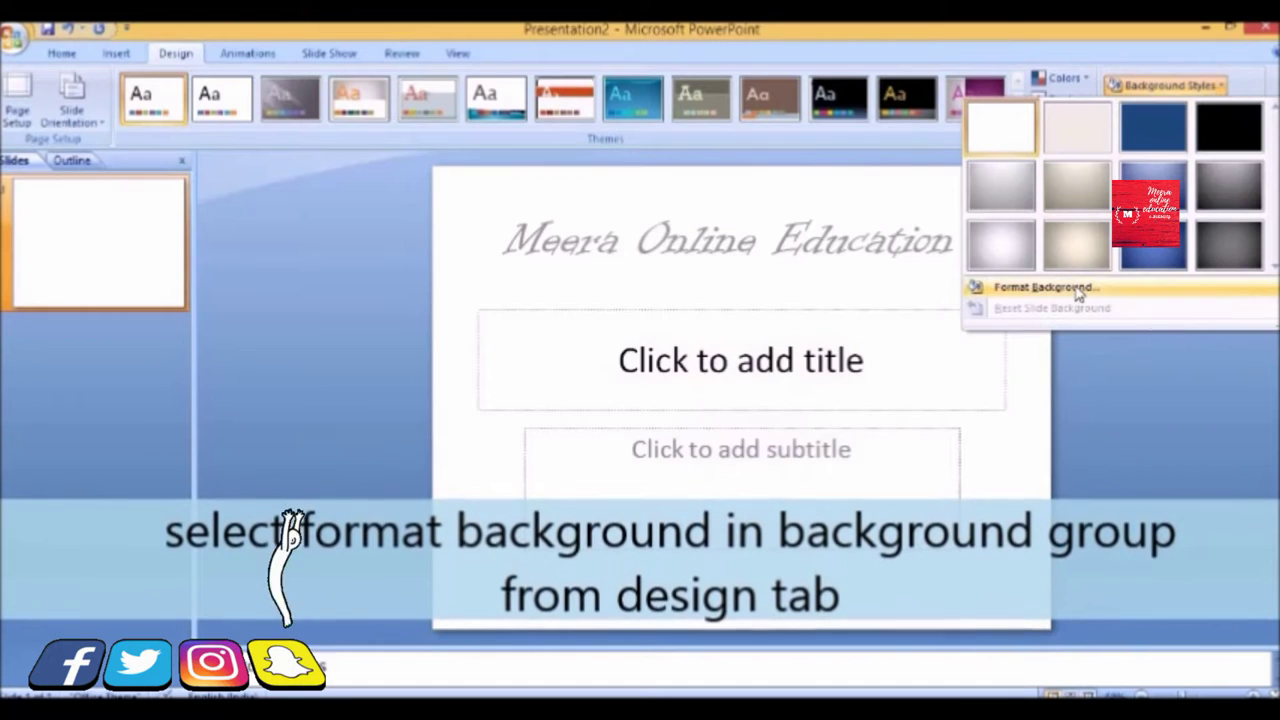
left_click(1042, 287)
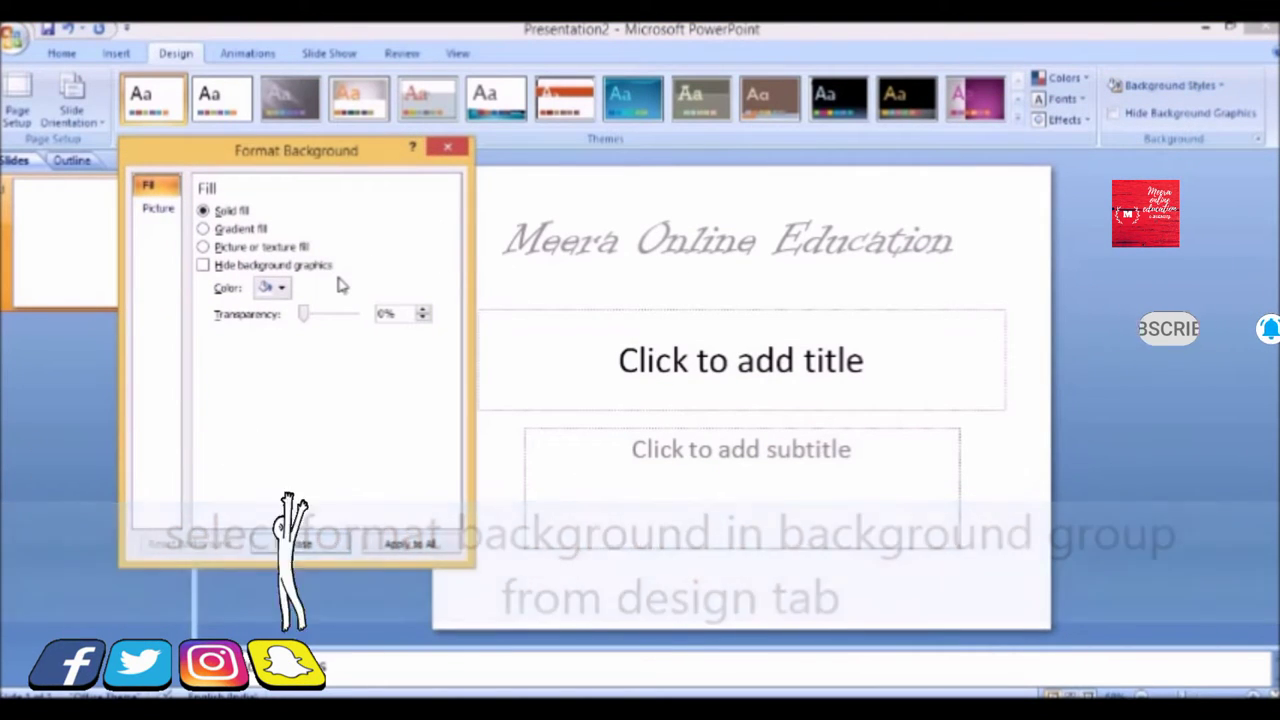
Switch to picture or texture fill, preview the canvas texture, then use the lord-ganesha picture
left_click(204, 247)
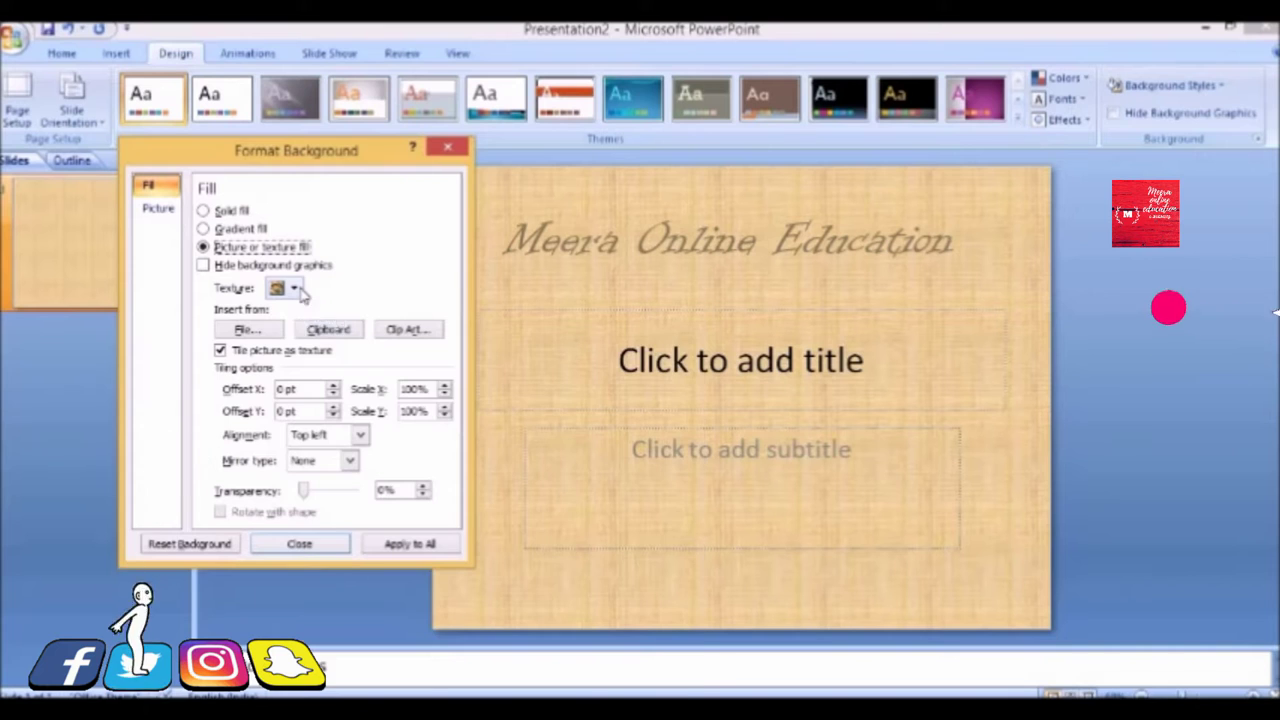
left_click(293, 289)
left_click(293, 289)
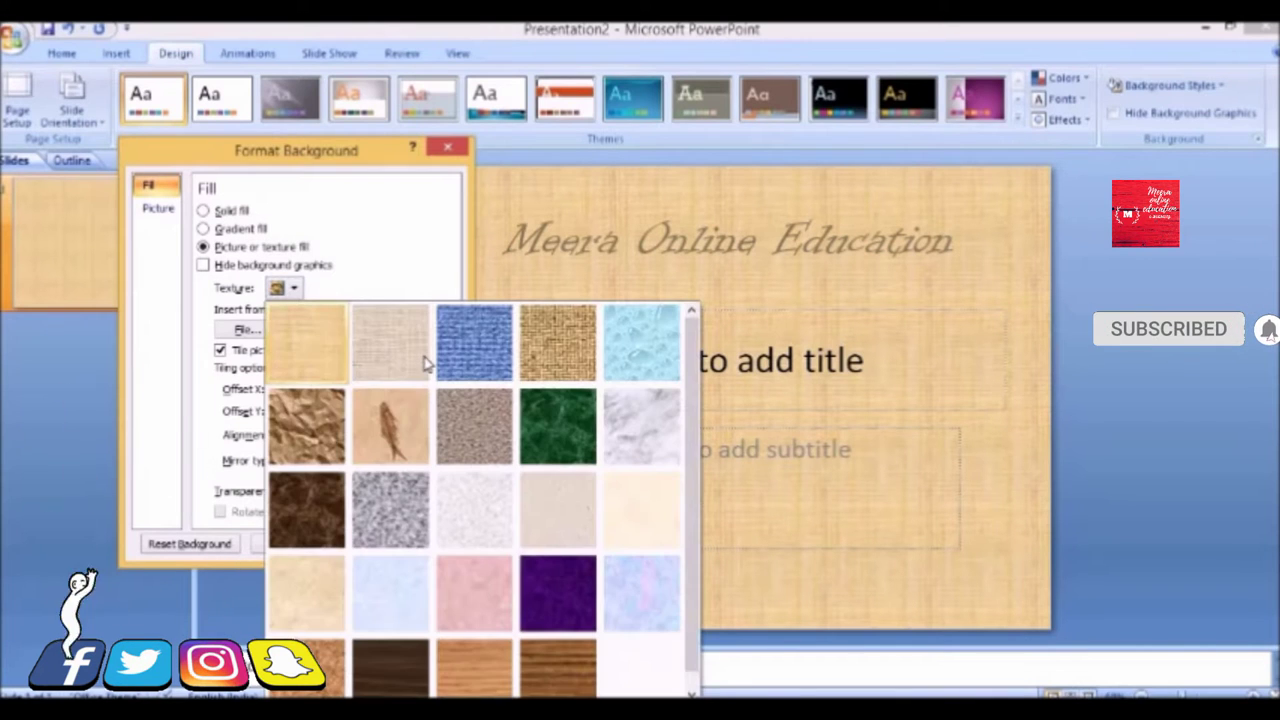
left_click(424, 358)
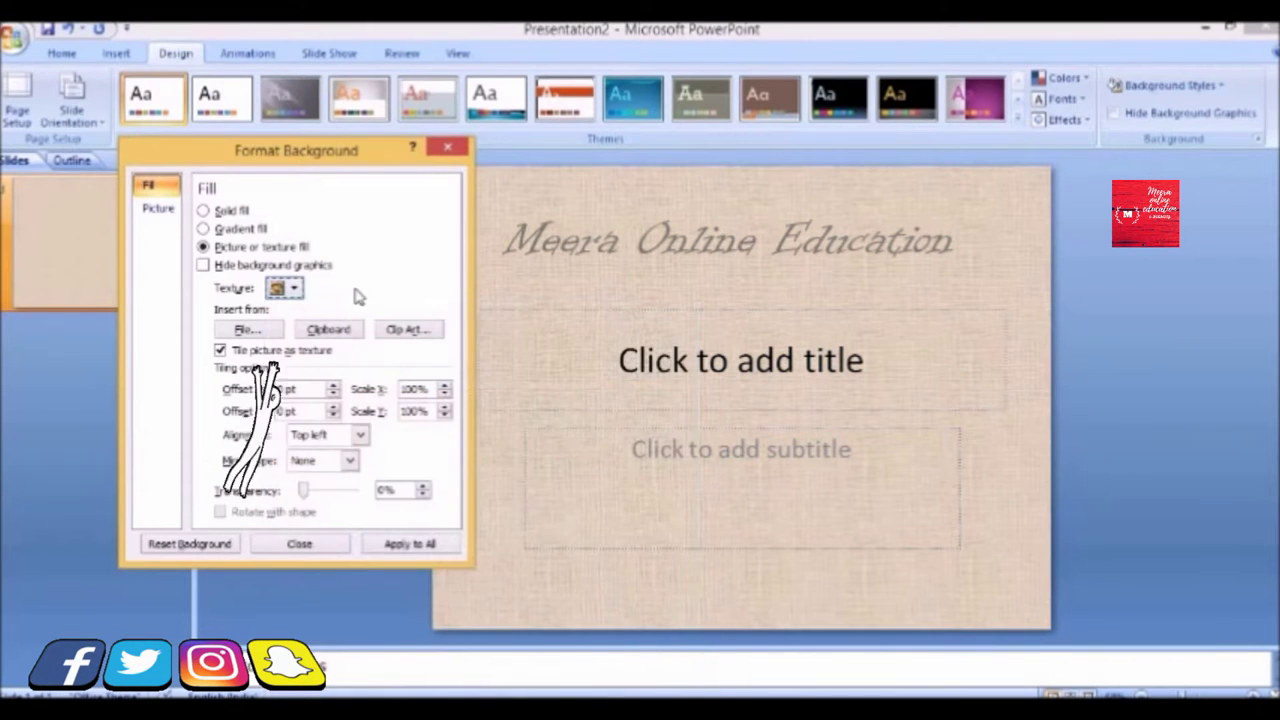
left_click(278, 331)
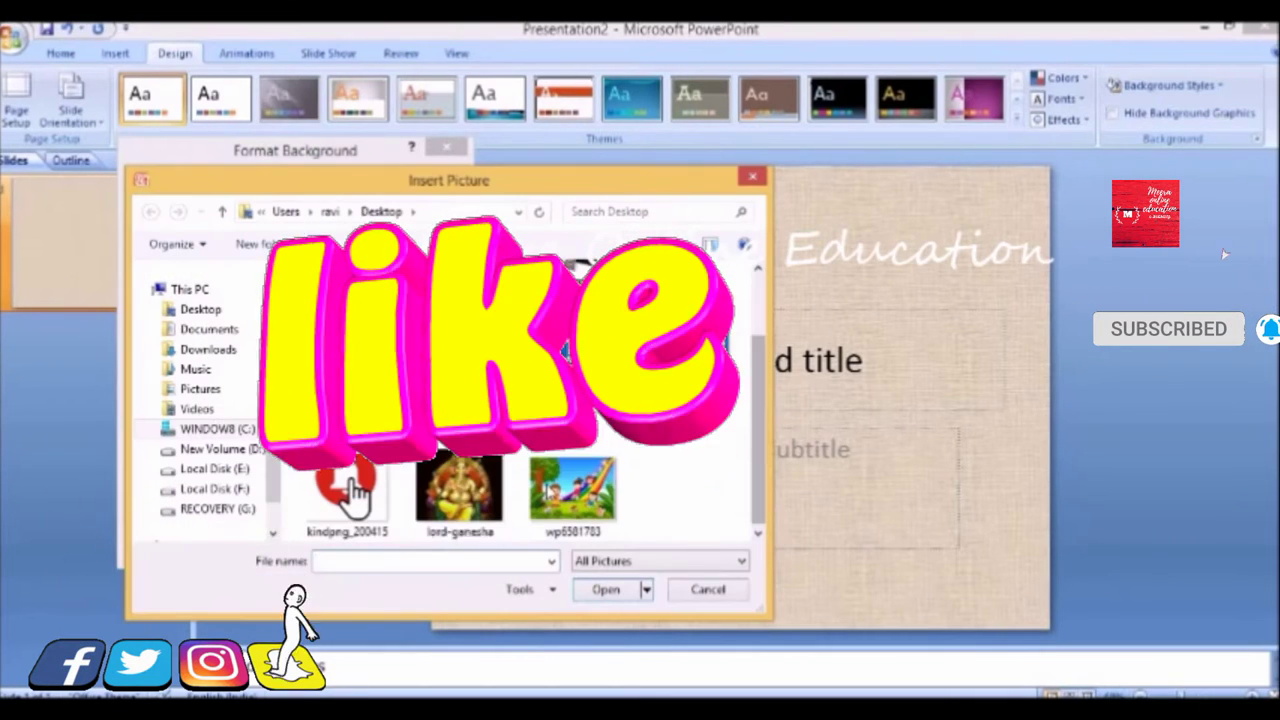
double_click(459, 488)
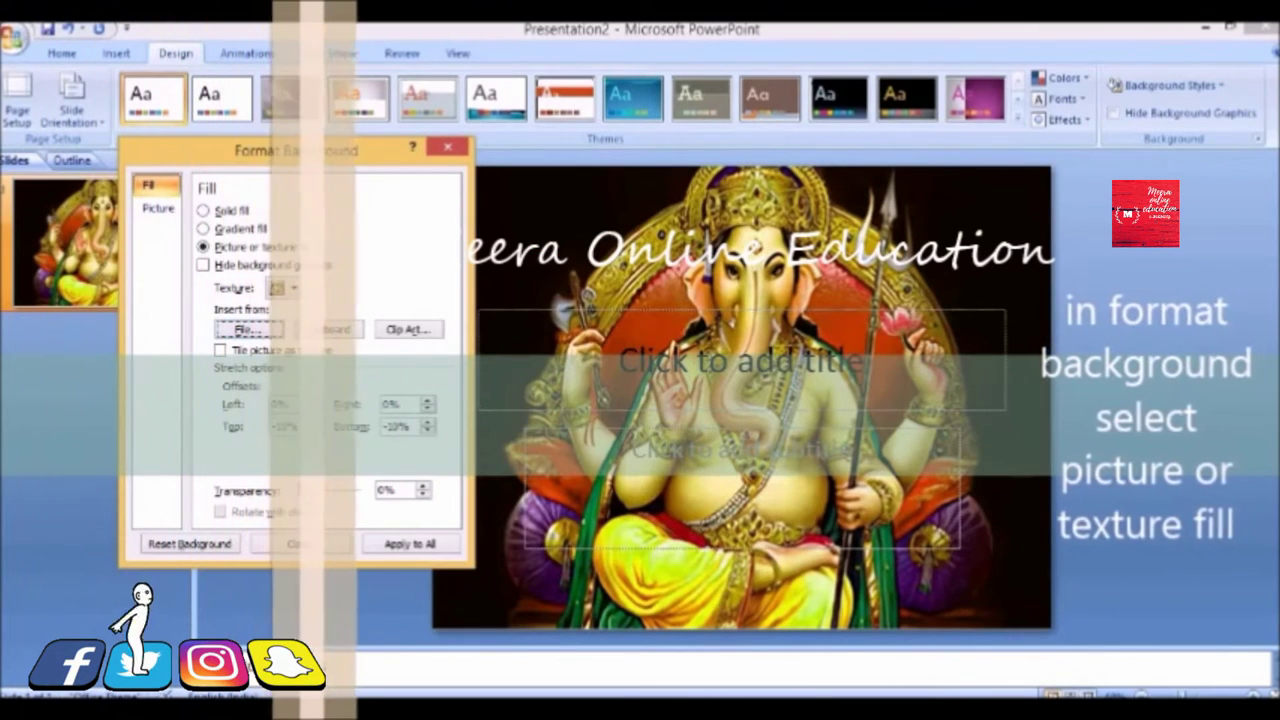
Set the Ganesha background picture's transparency to 73%
left_click_drag(298, 490, 346, 504)
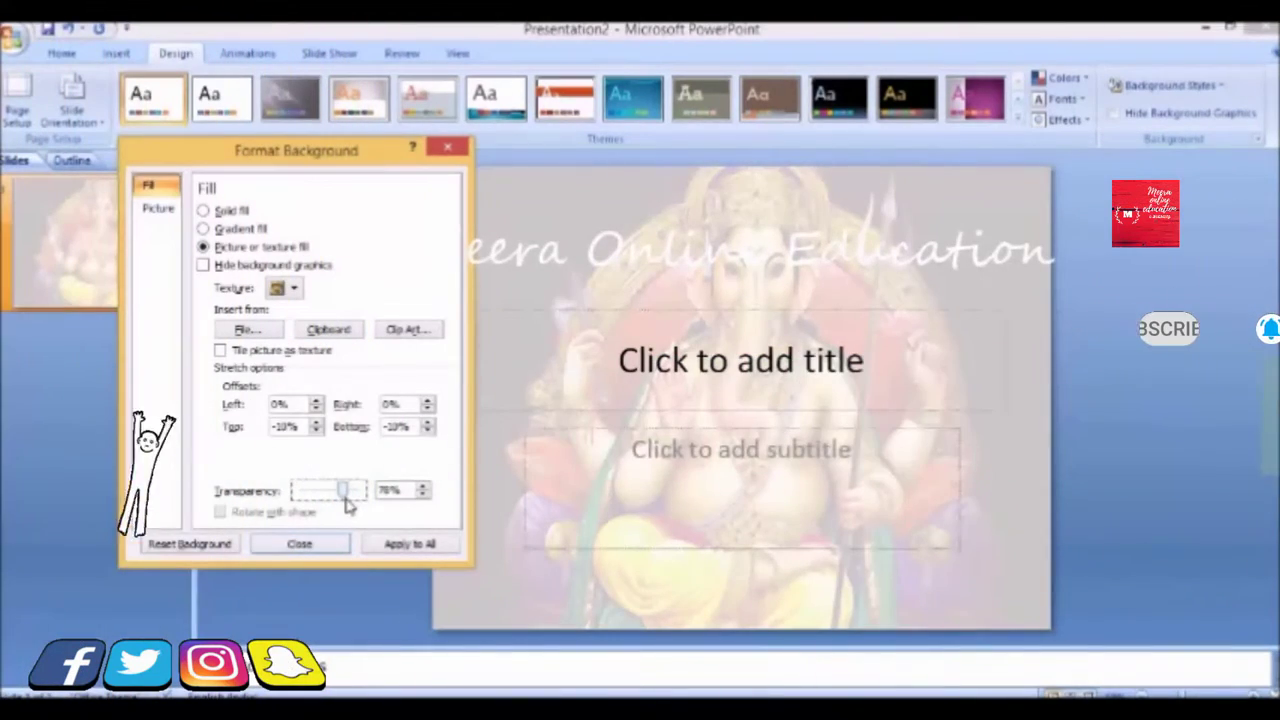
mouse_move(346, 504)
left_mouse_down()
mouse_move(374, 509)
mouse_move(343, 490)
left_mouse_up()
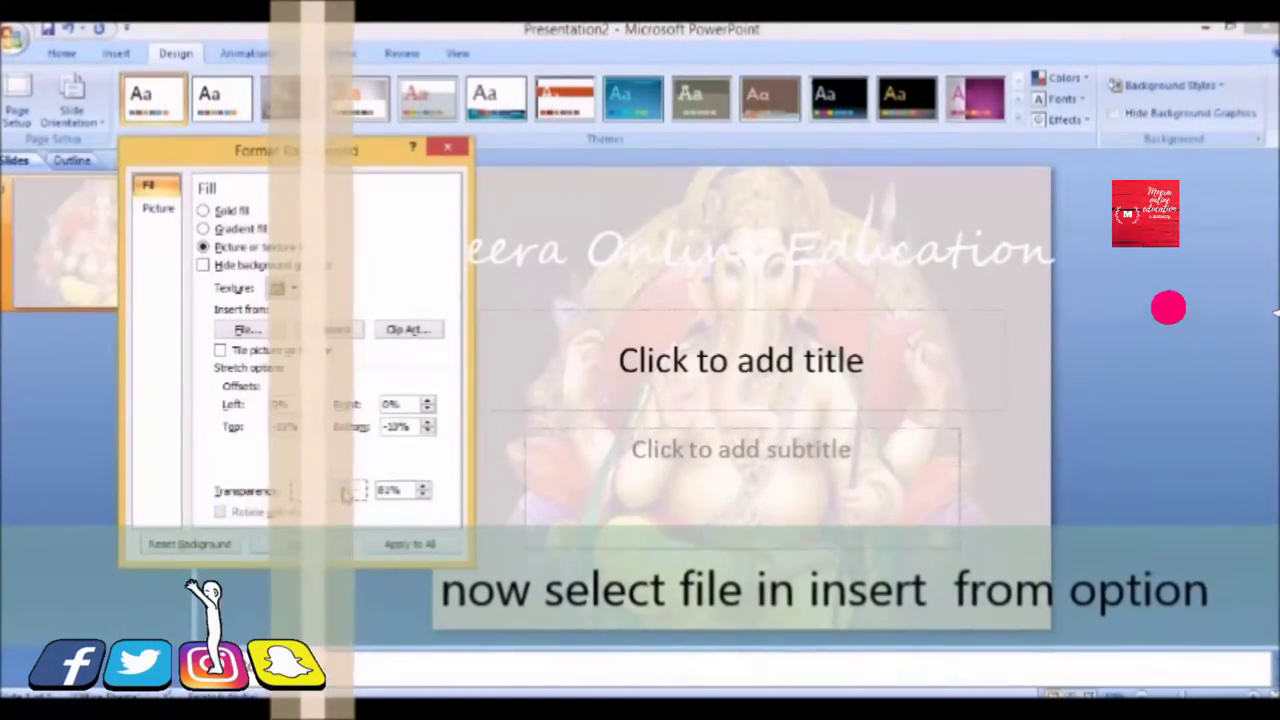
left_click_drag(343, 490, 339, 491)
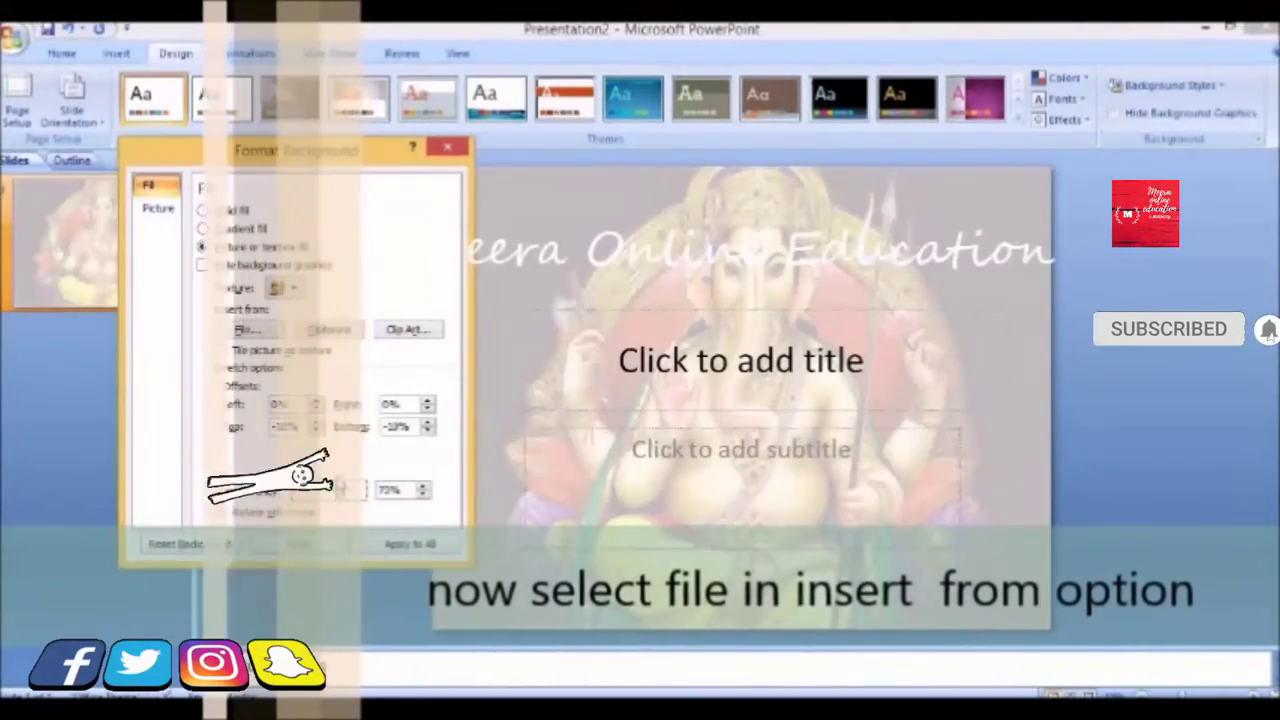
On the Picture page, set brightness to -9% and contrast to -17%
left_click(162, 218)
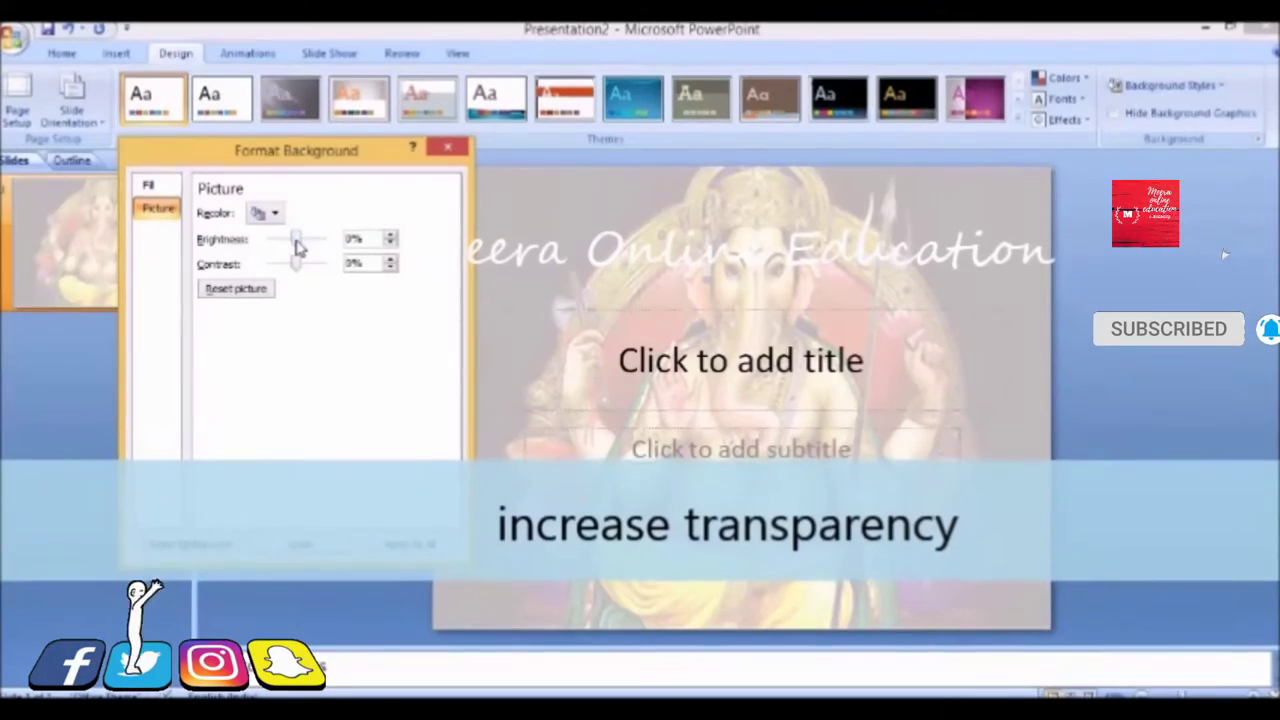
mouse_move(296, 240)
left_mouse_down()
mouse_move(308, 240)
mouse_move(296, 238)
left_mouse_up()
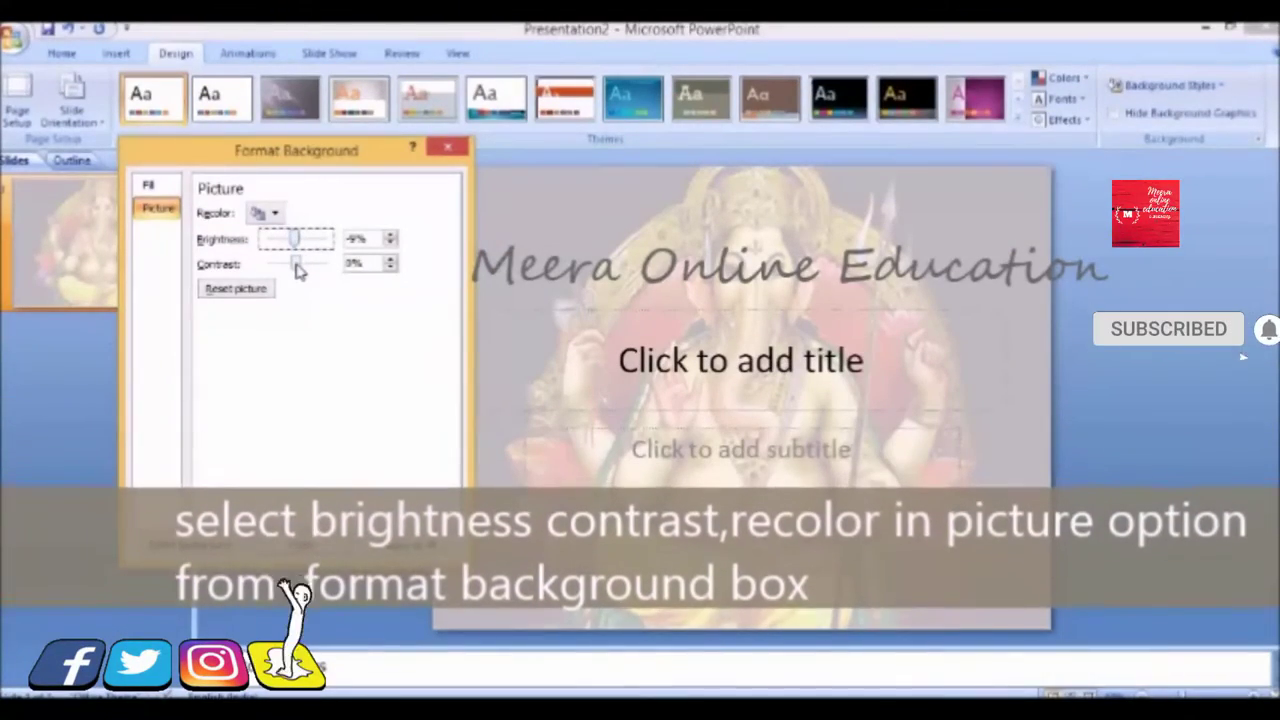
left_click_drag(297, 266, 293, 275)
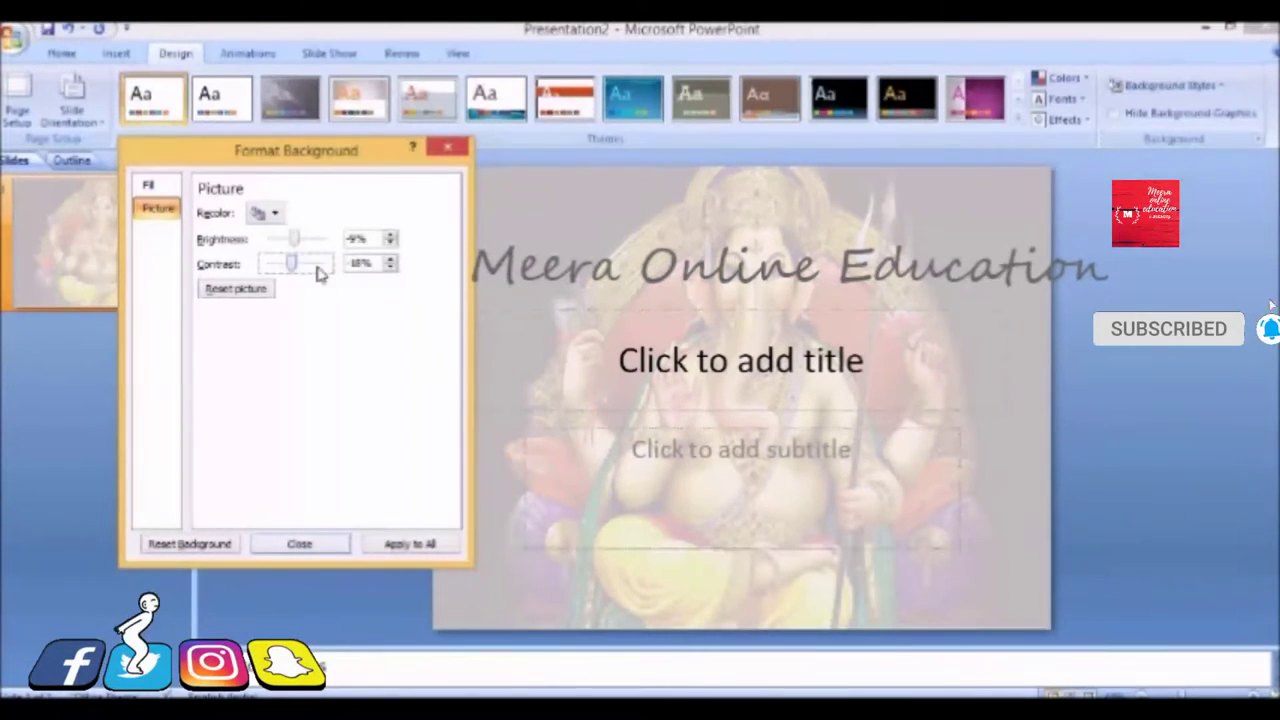
mouse_move(291, 262)
left_mouse_down()
mouse_move(332, 267)
mouse_move(307, 268)
left_mouse_up()
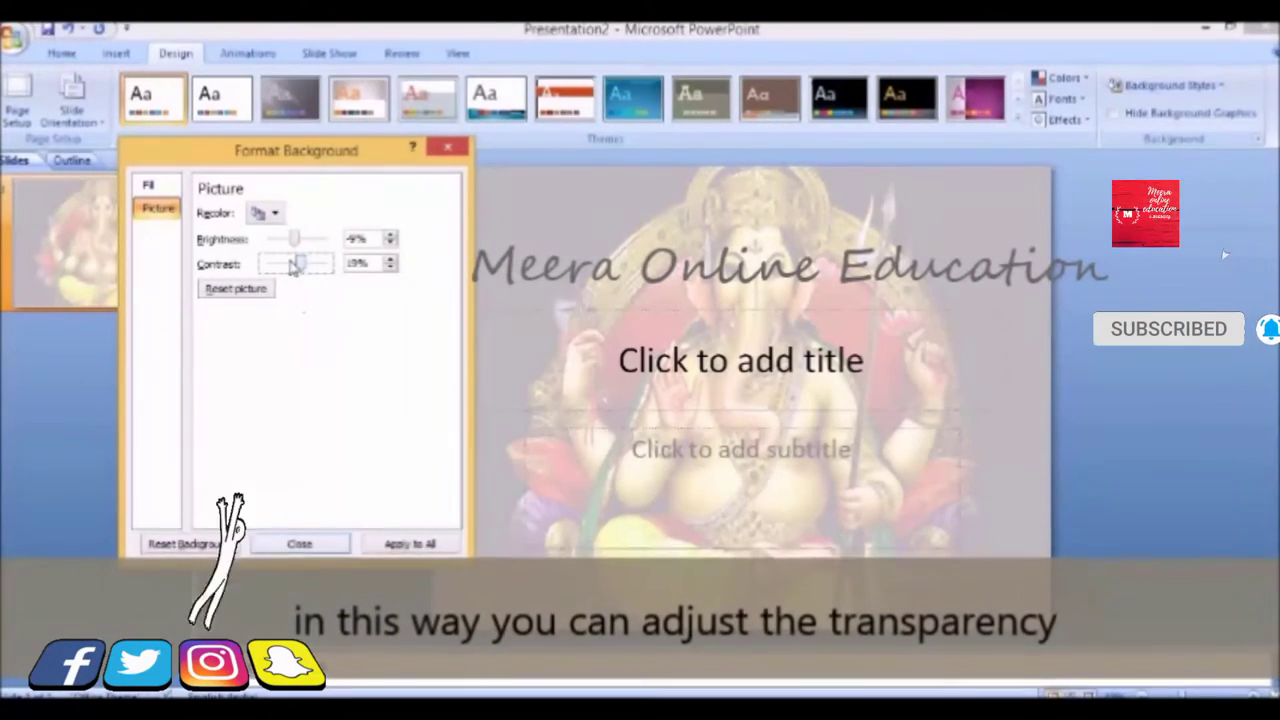
left_click_drag(301, 264, 290, 262)
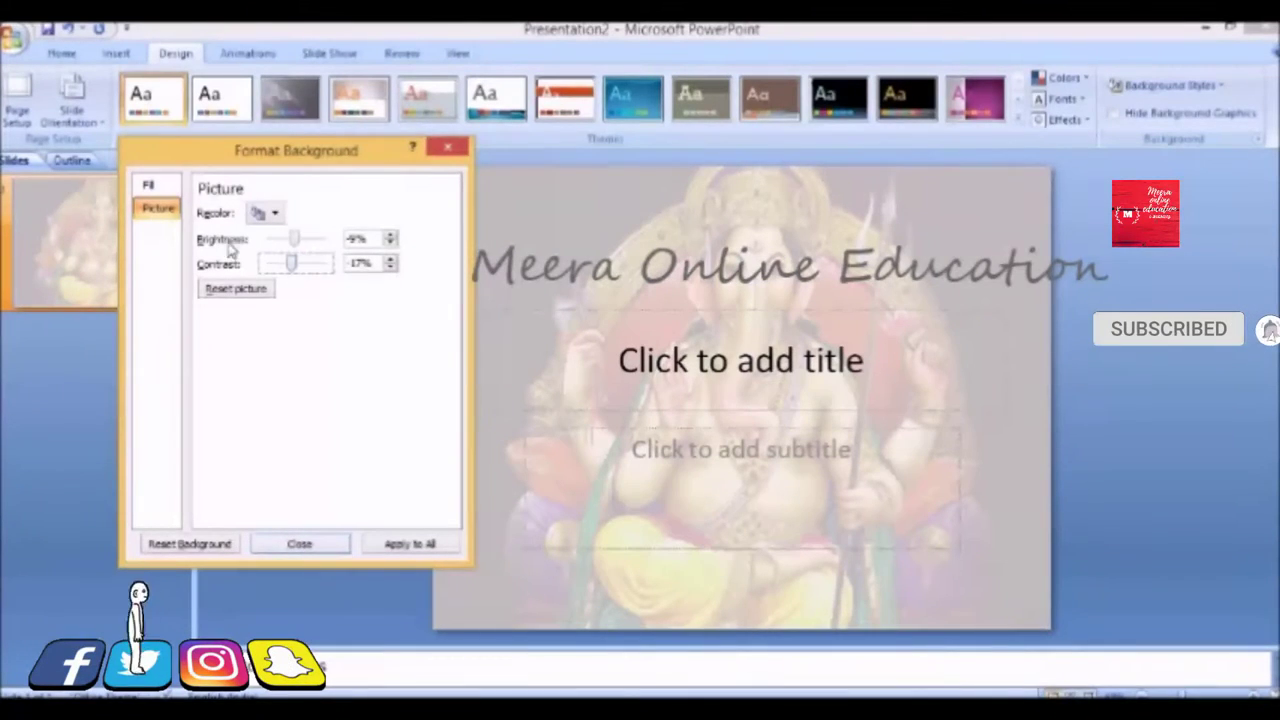
Preview recolor options: pink, no recolor, then several light tints including light blue and pale grey
left_click(275, 215)
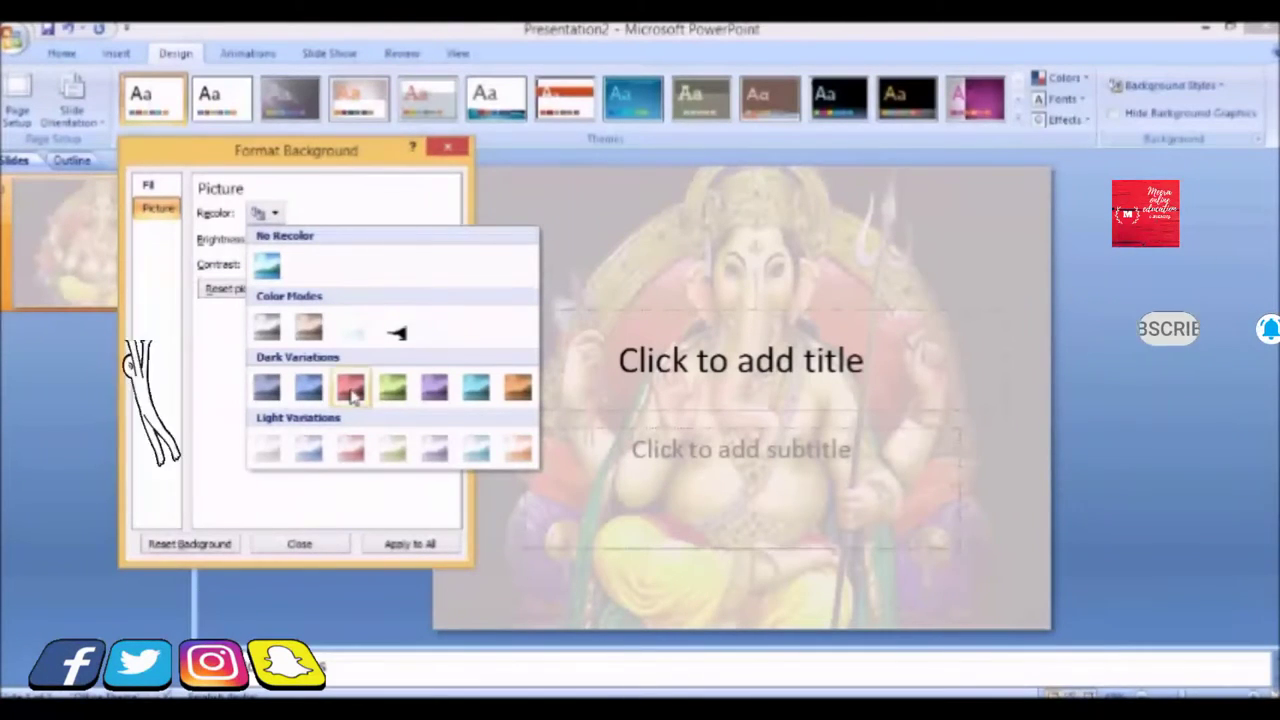
left_click(351, 390)
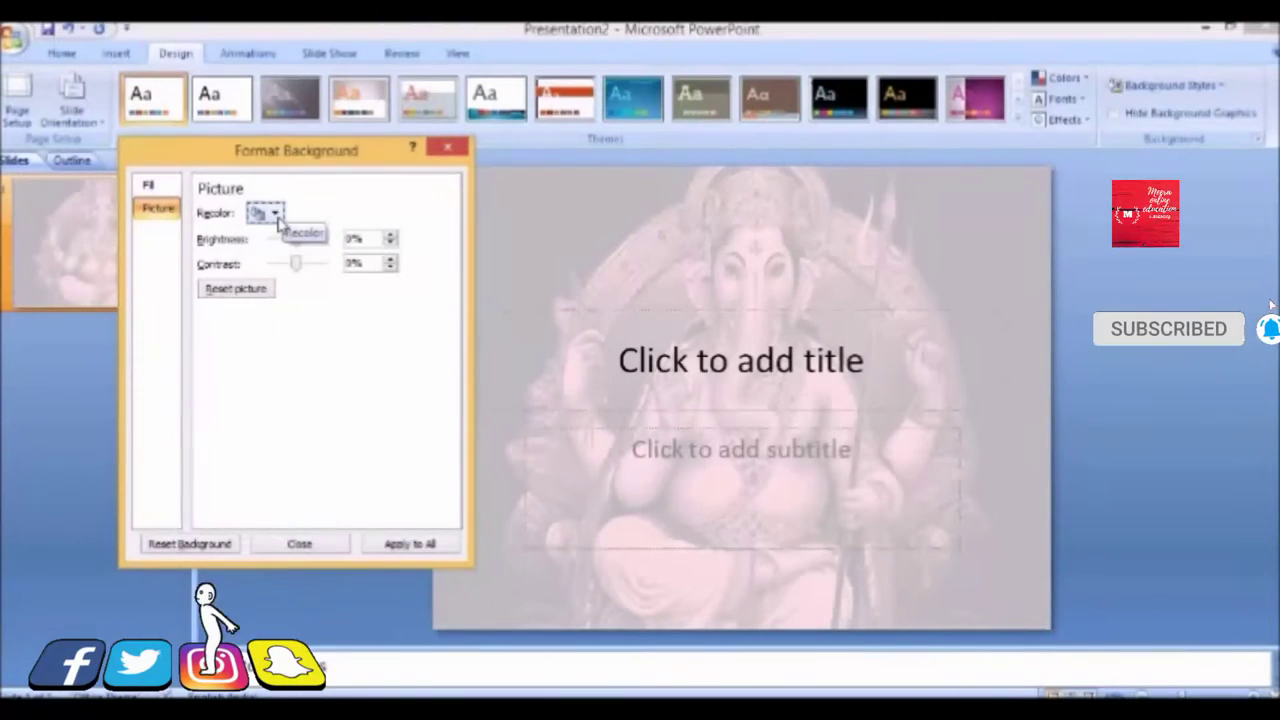
left_click(276, 214)
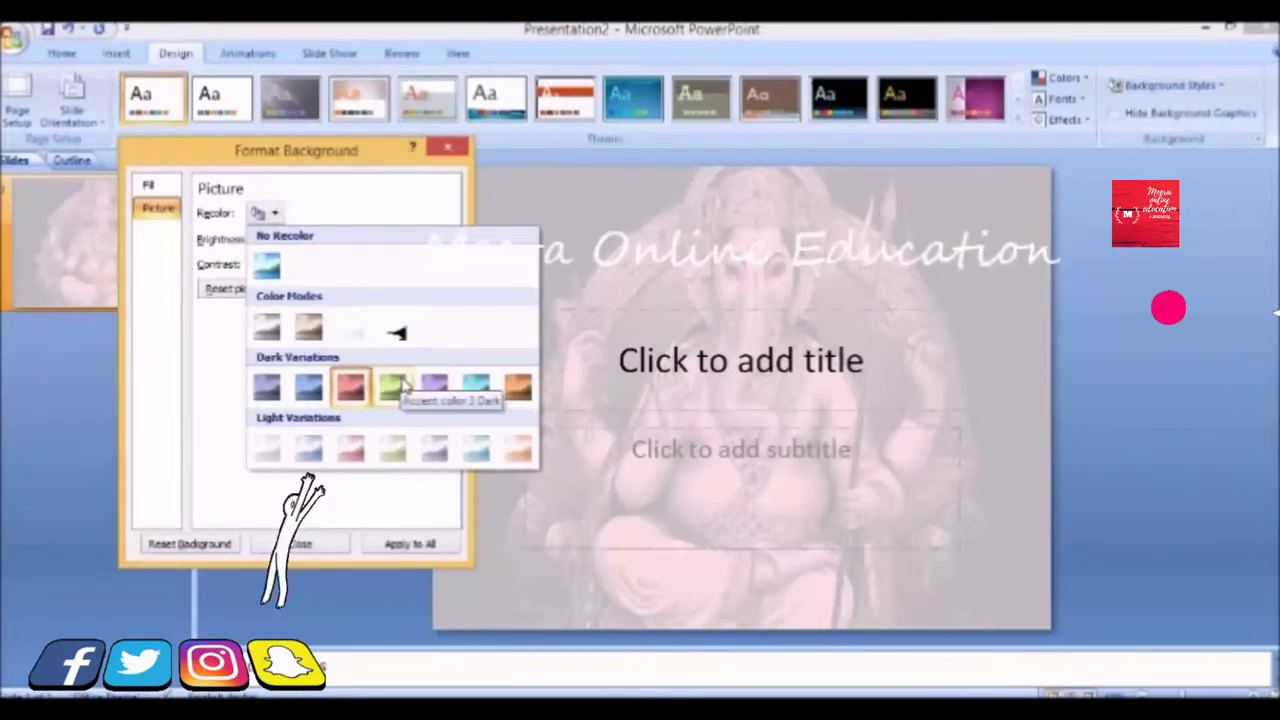
left_click(267, 265)
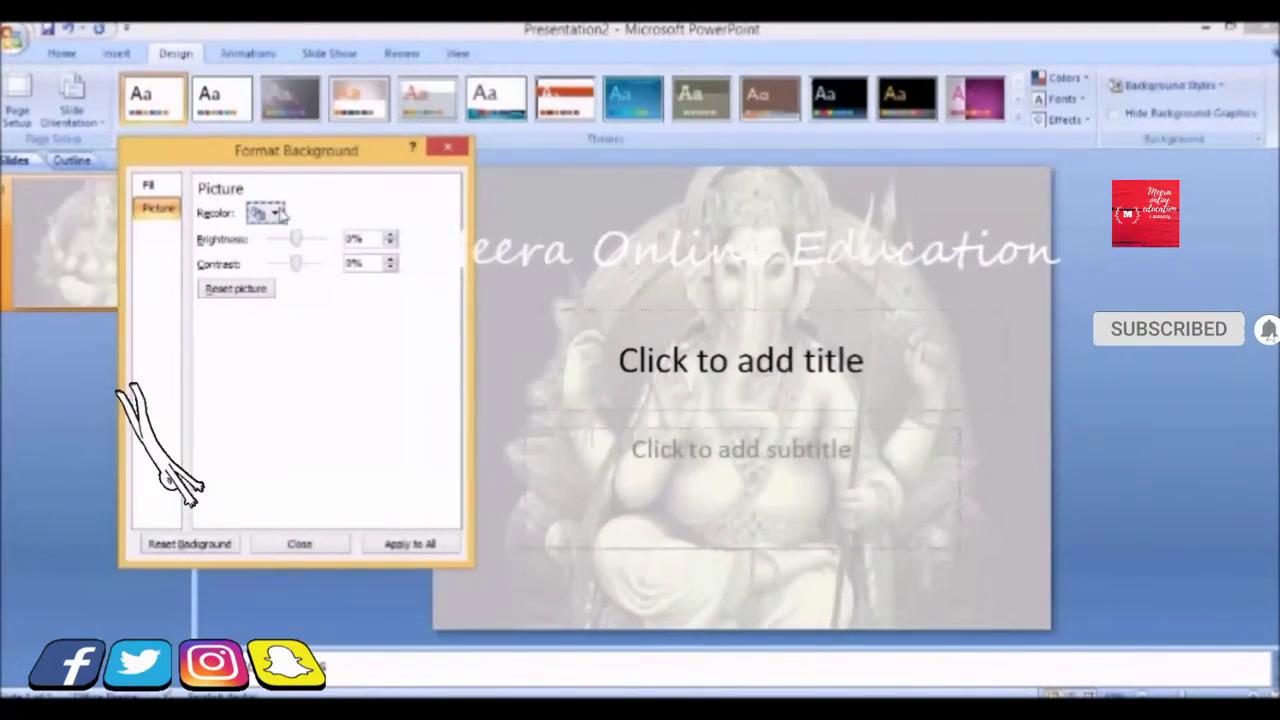
left_click(276, 214)
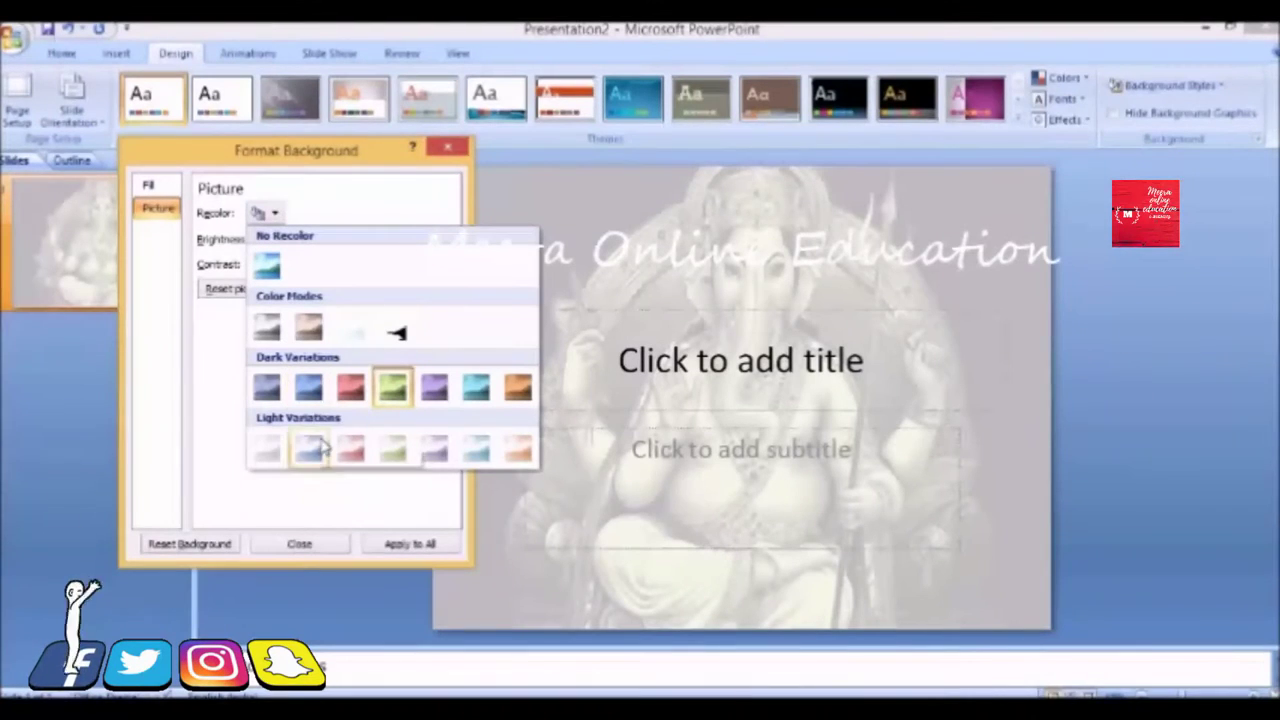
left_click(350, 449)
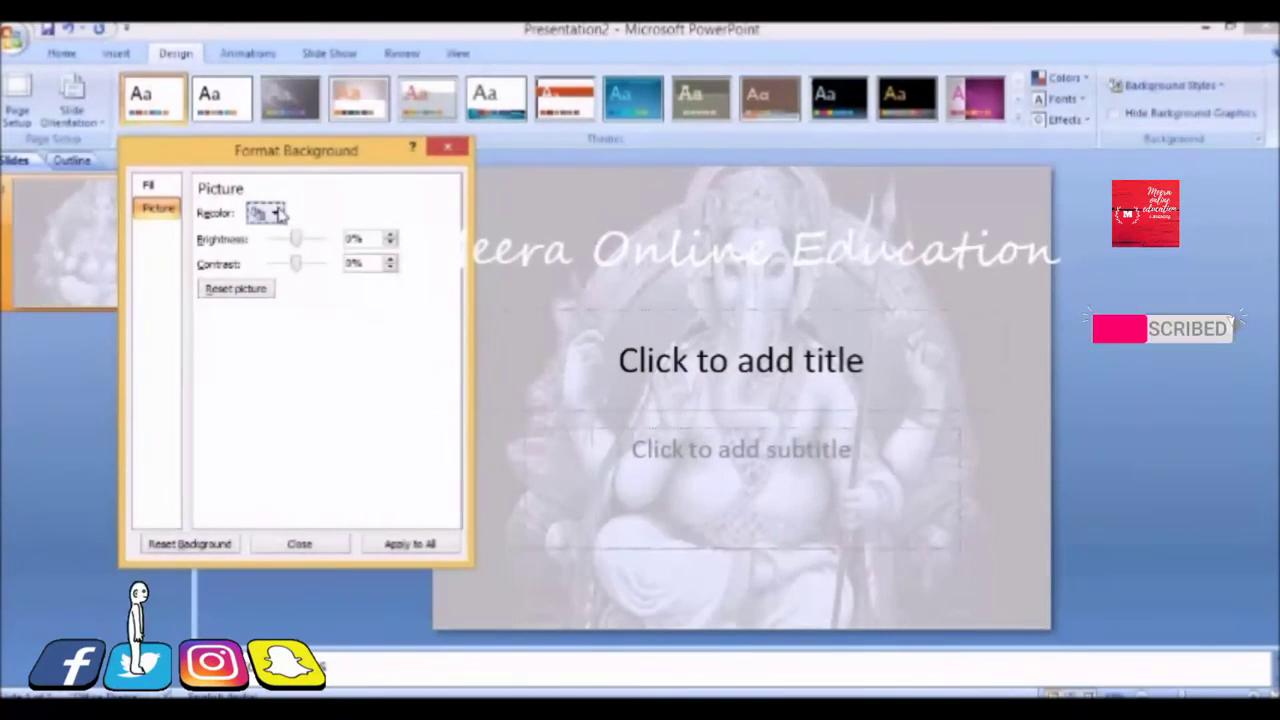
left_click(277, 214)
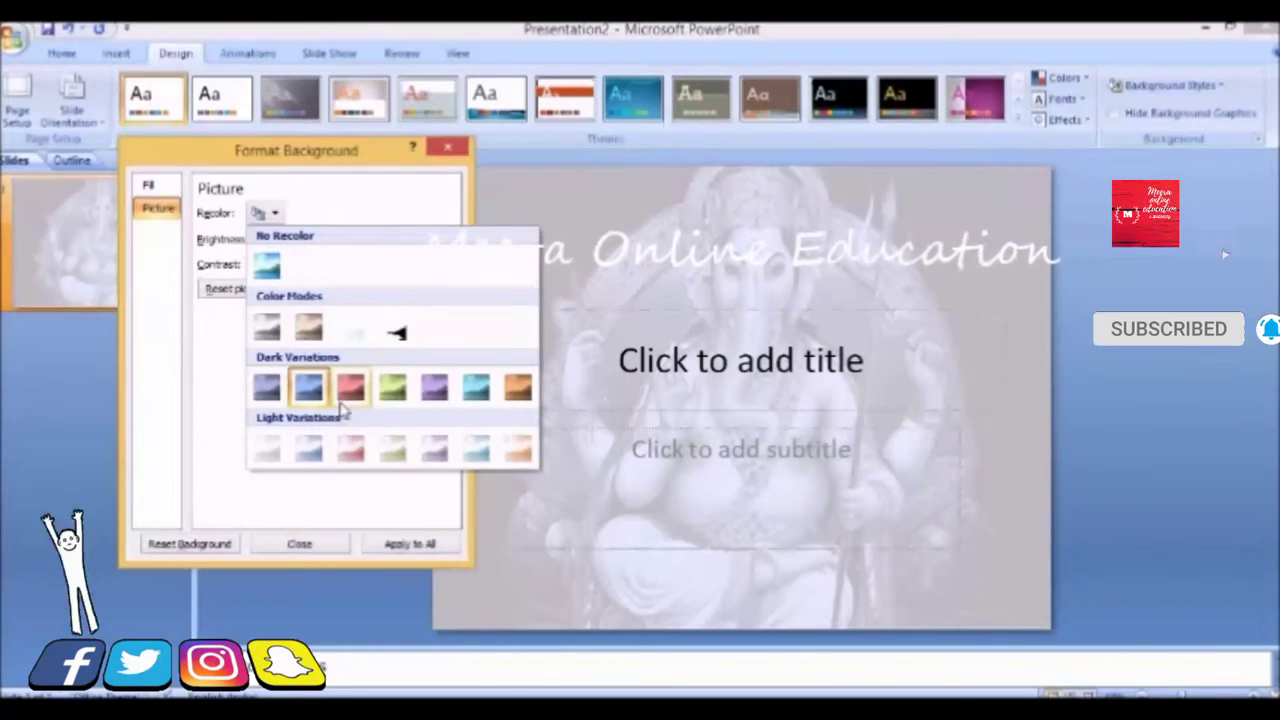
left_click(310, 449)
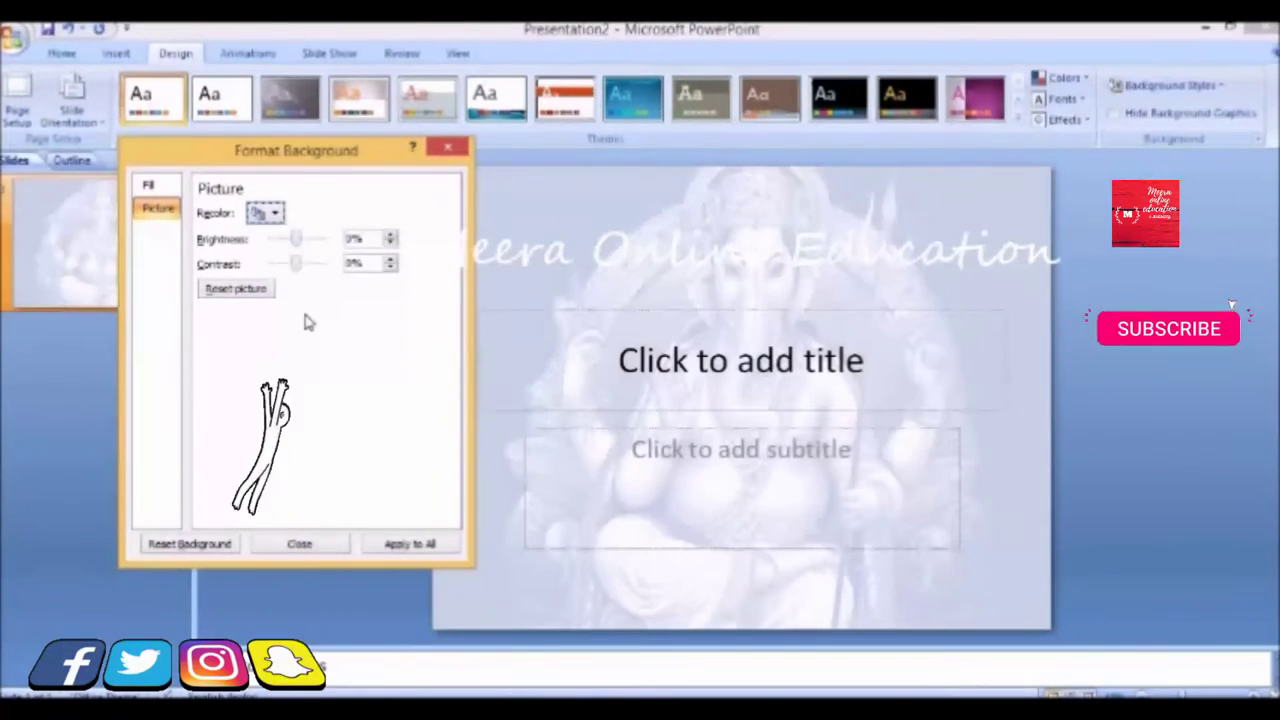
left_click(277, 214)
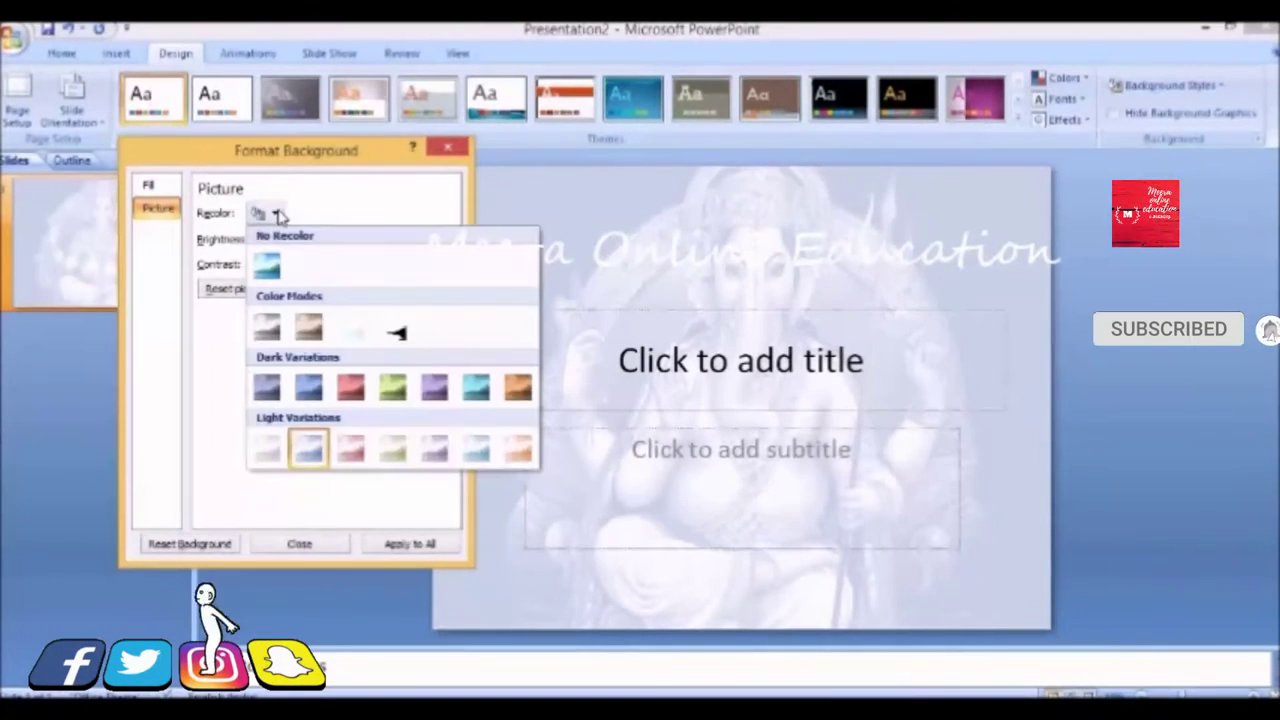
left_click(279, 445)
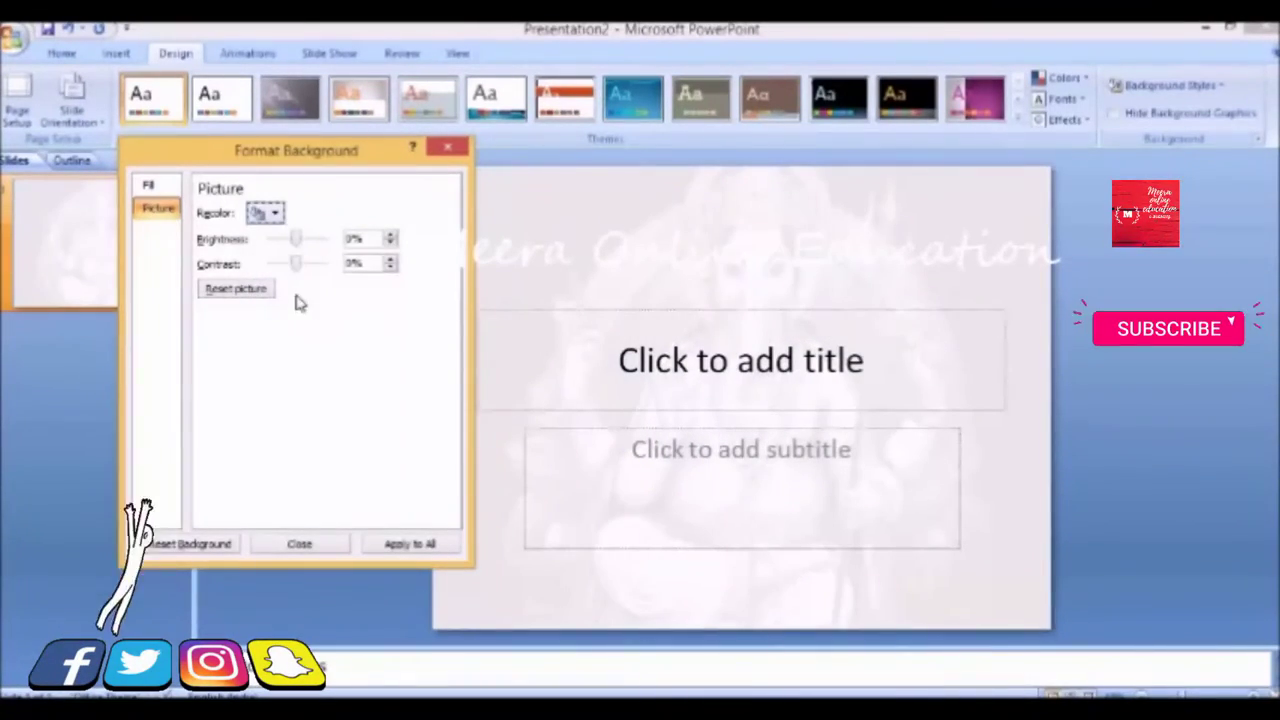
Compare light blue, olive and purple tints, then settle on the light pink Light Variation
left_click(277, 214)
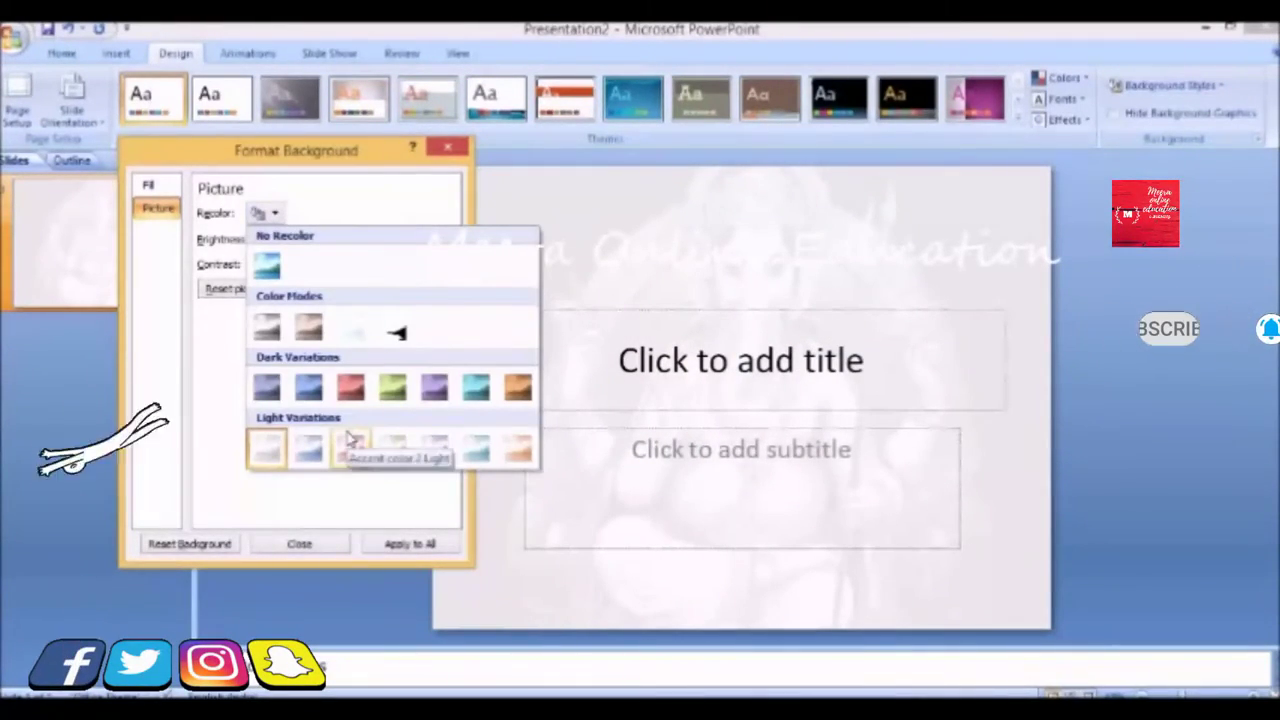
left_click(307, 449)
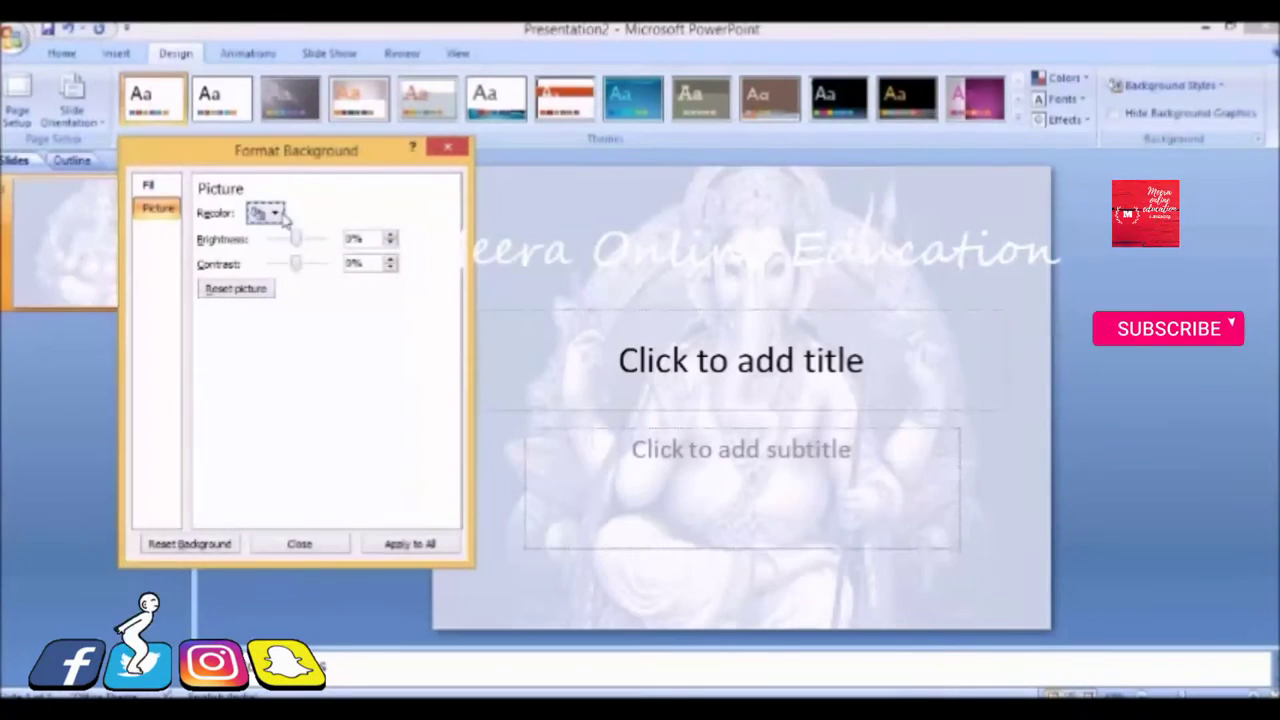
left_click(277, 213)
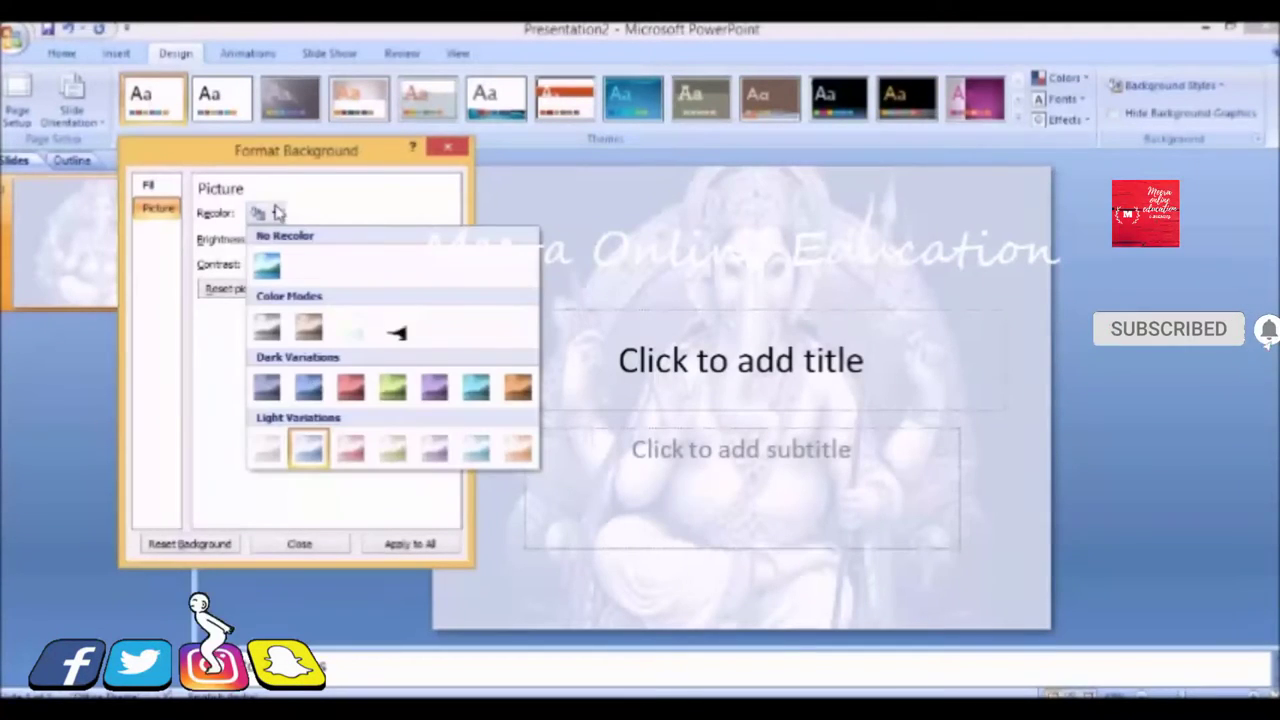
left_click(393, 449)
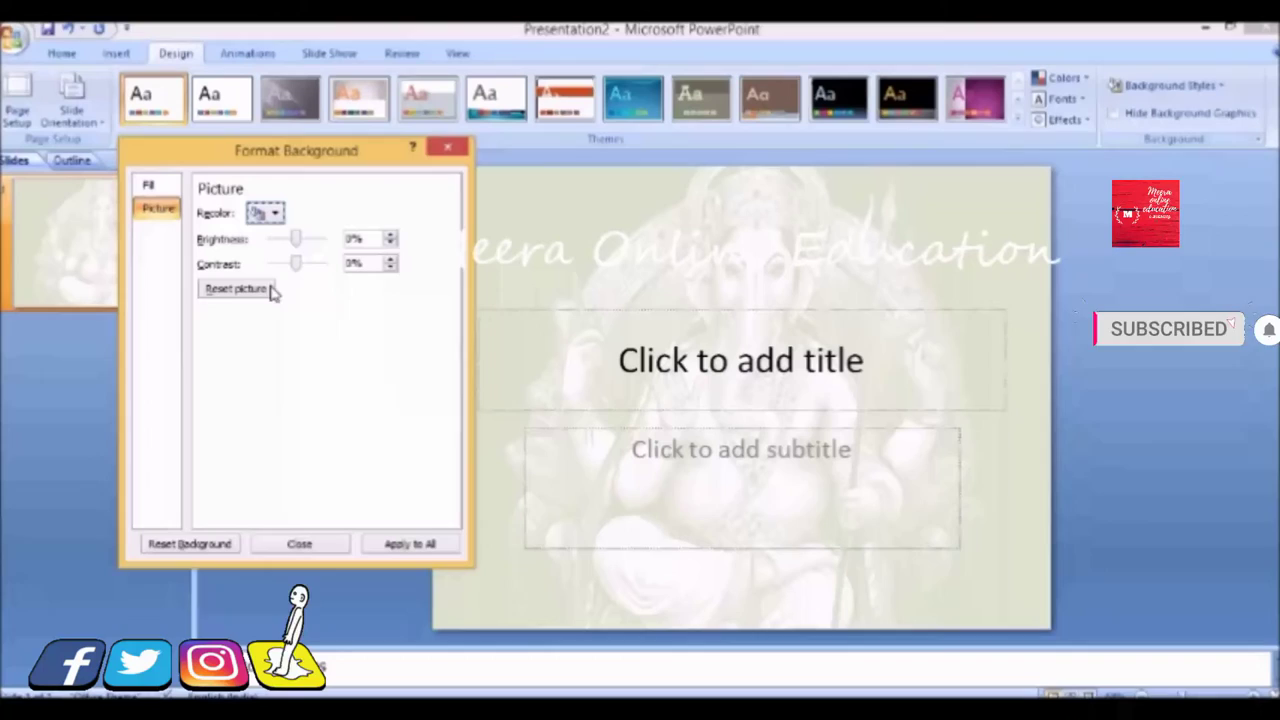
left_click(277, 214)
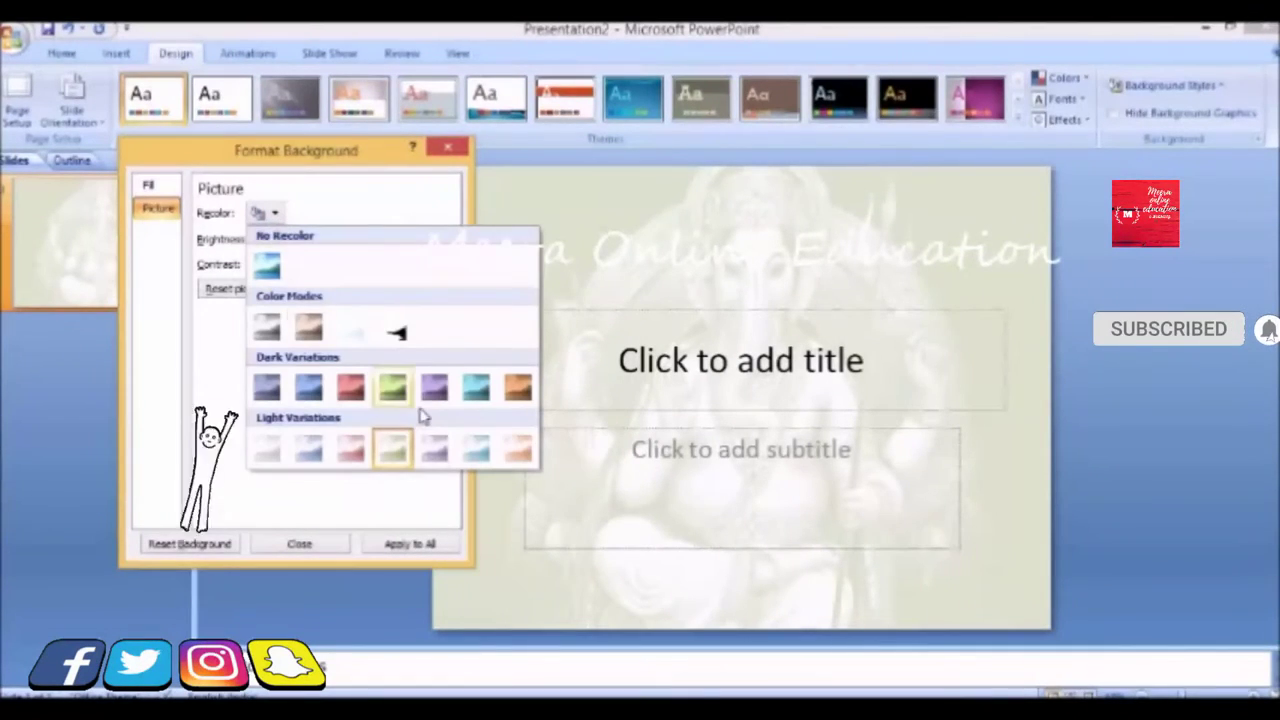
left_click(435, 450)
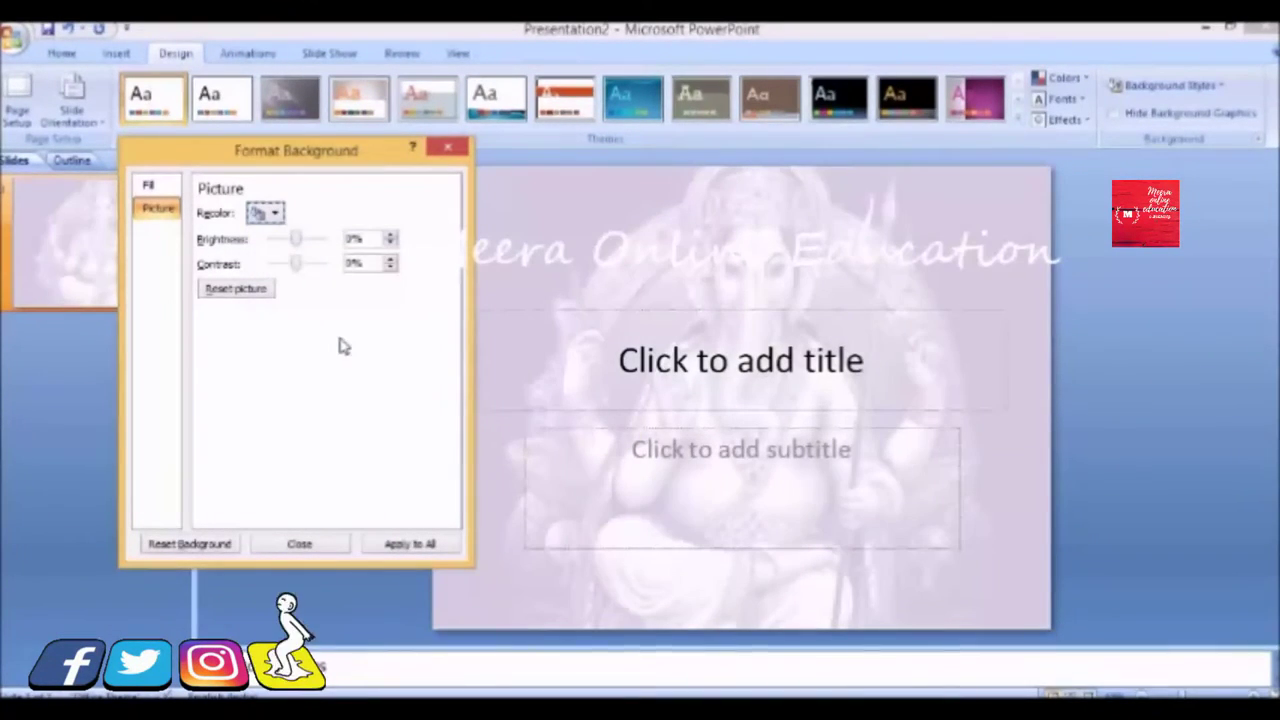
left_click(277, 214)
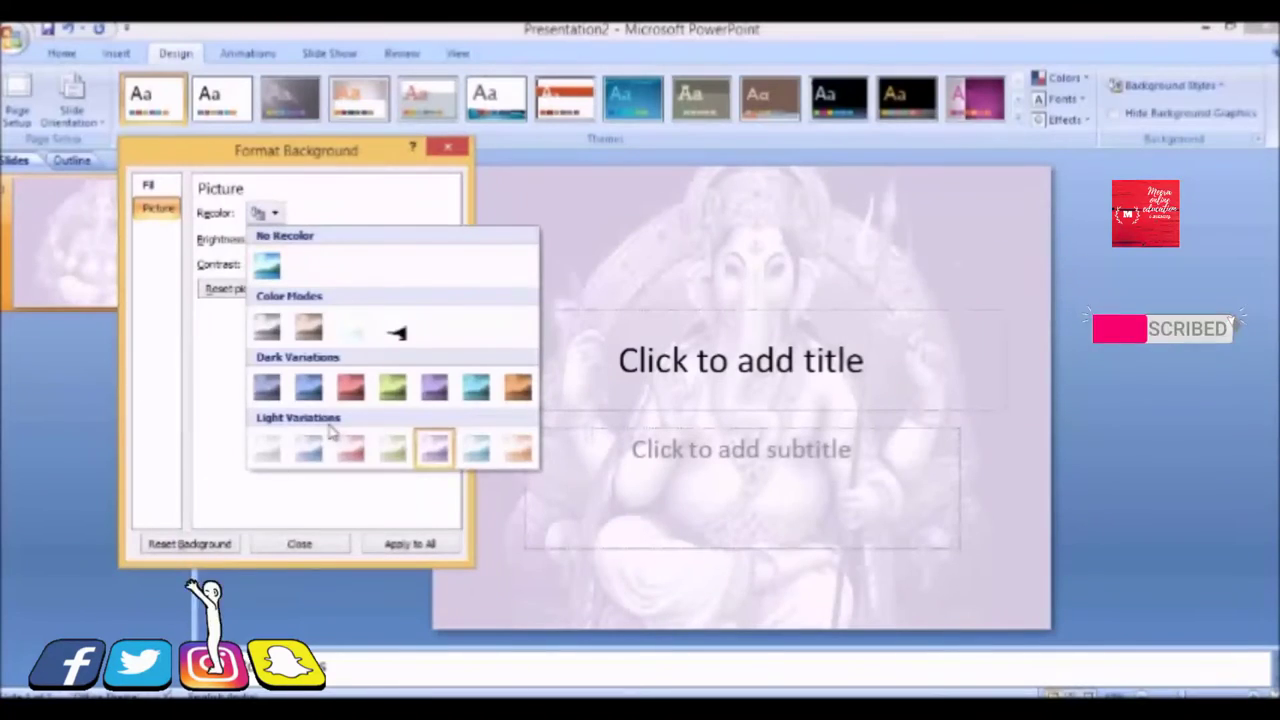
left_click(352, 453)
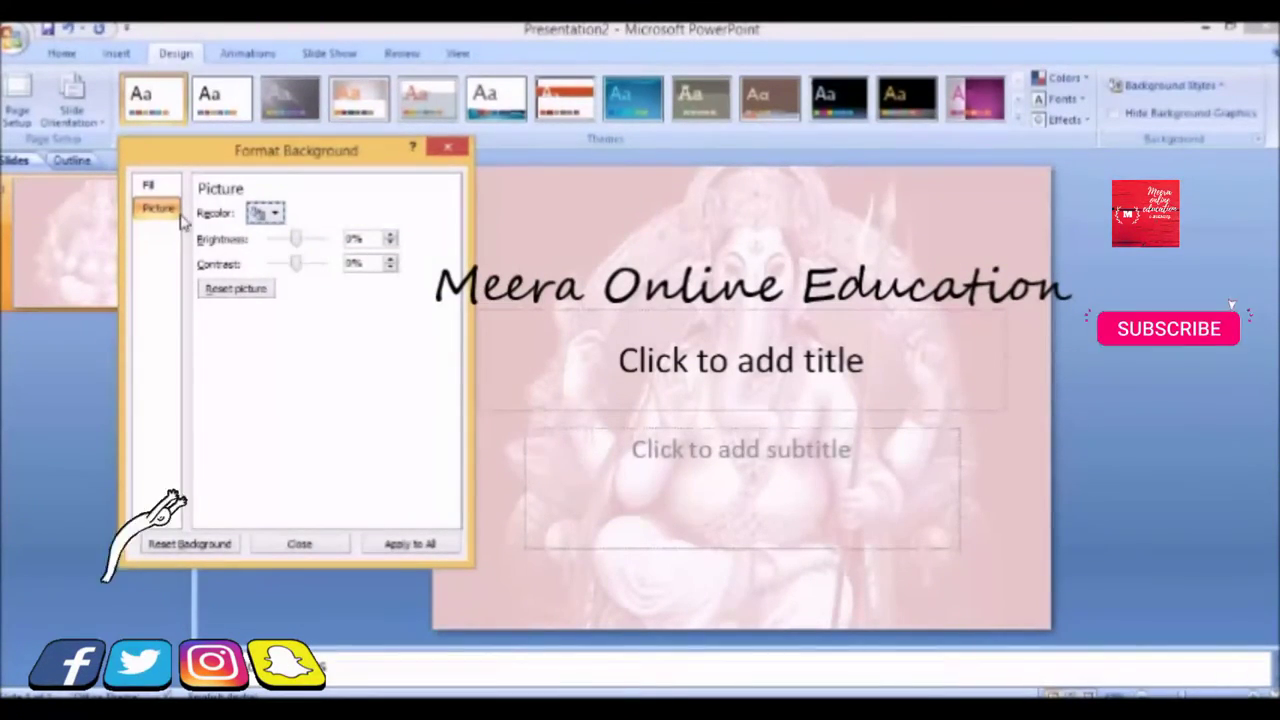
Set the fill transparency to 70% and apply the background to all slides
left_click(150, 186)
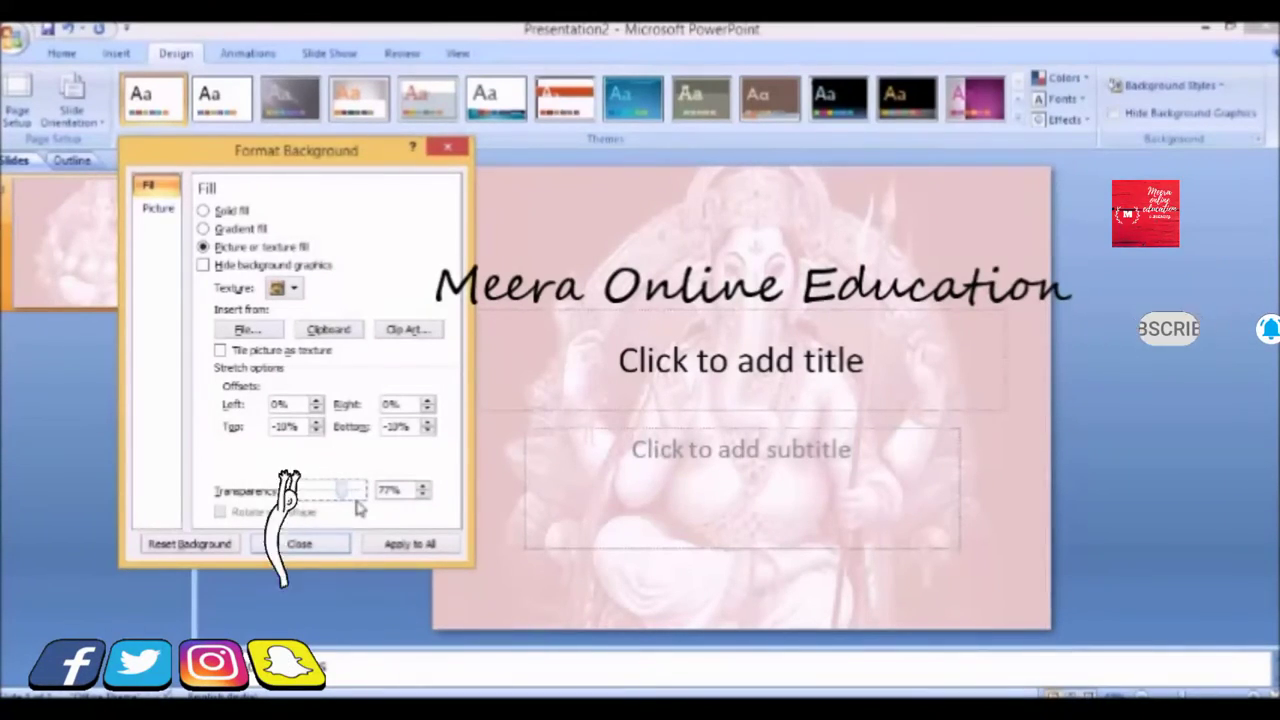
mouse_move(345, 495)
left_mouse_down()
mouse_move(358, 500)
mouse_move(343, 492)
left_mouse_up()
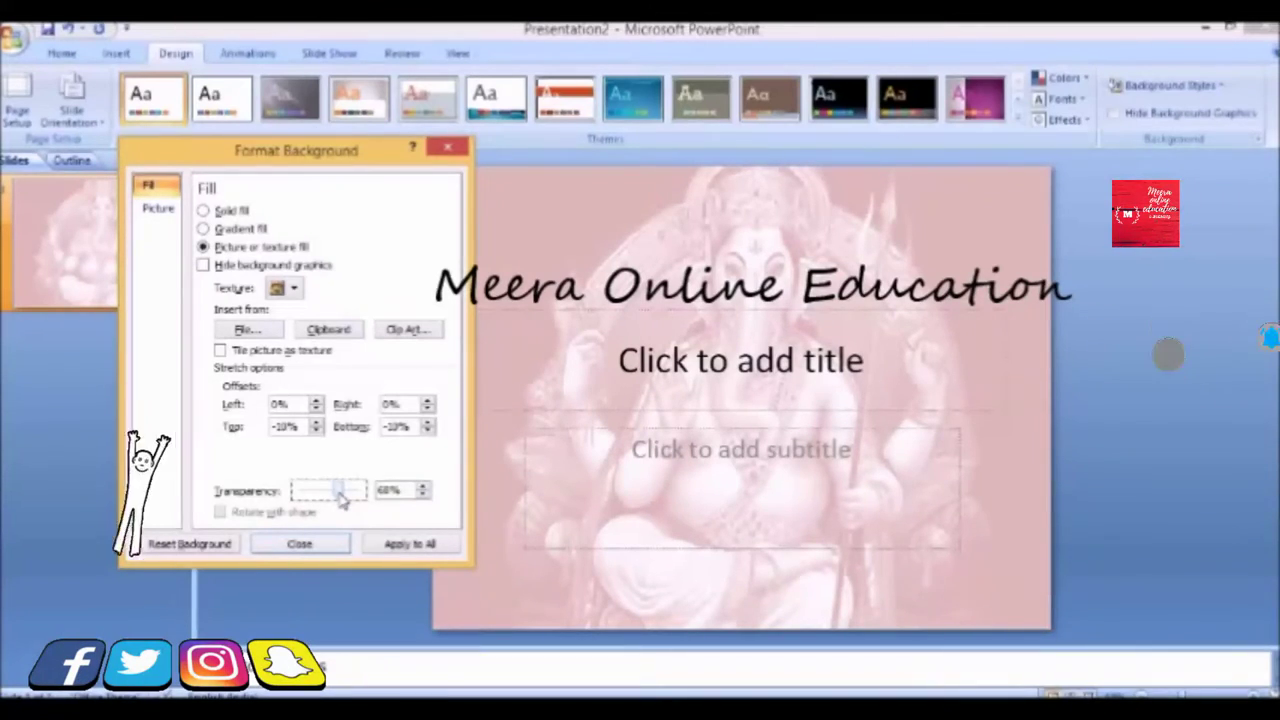
left_click(415, 543)
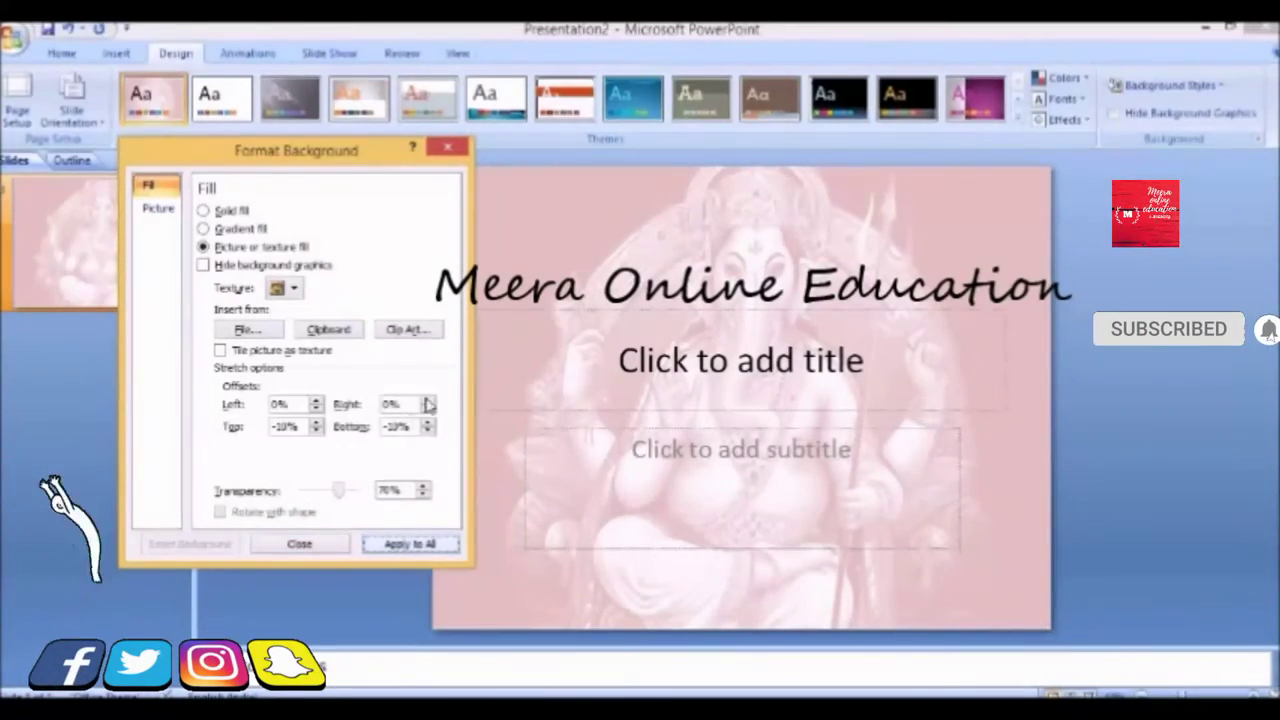
Close Format Background and clear the title placeholder so it is empty
left_click(300, 545)
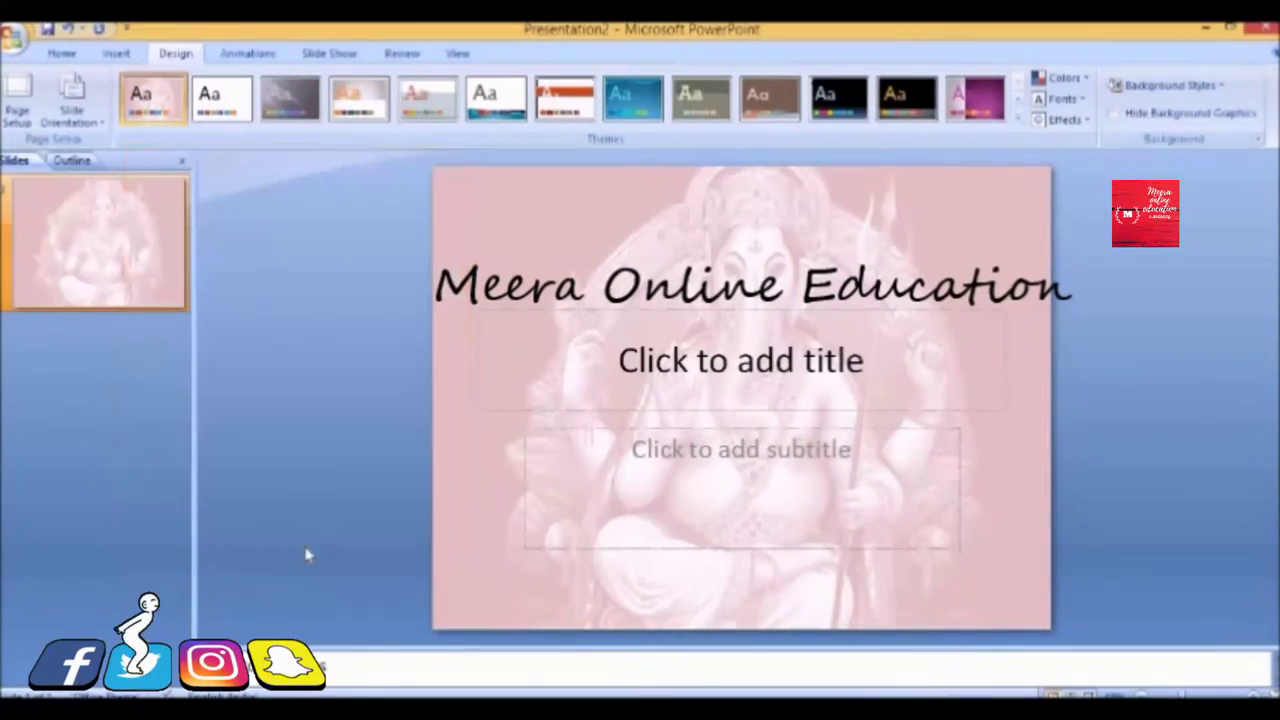
left_click(946, 318)
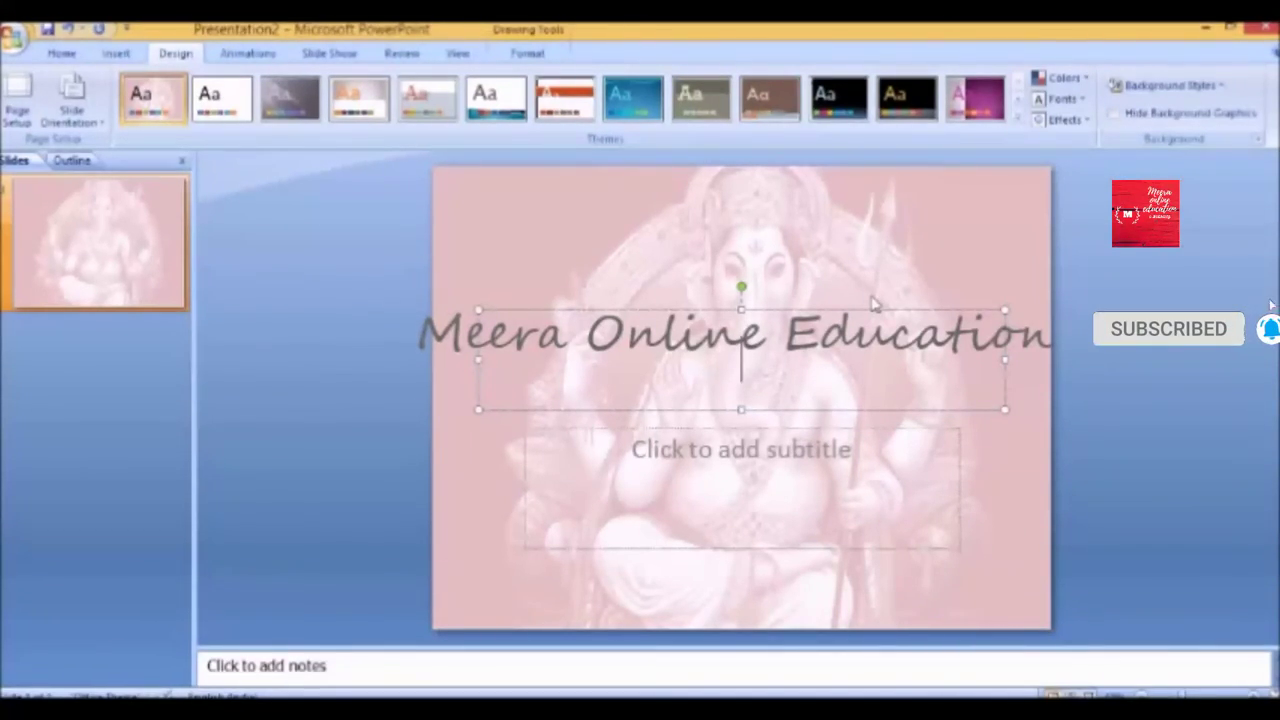
key("ctrl+z")
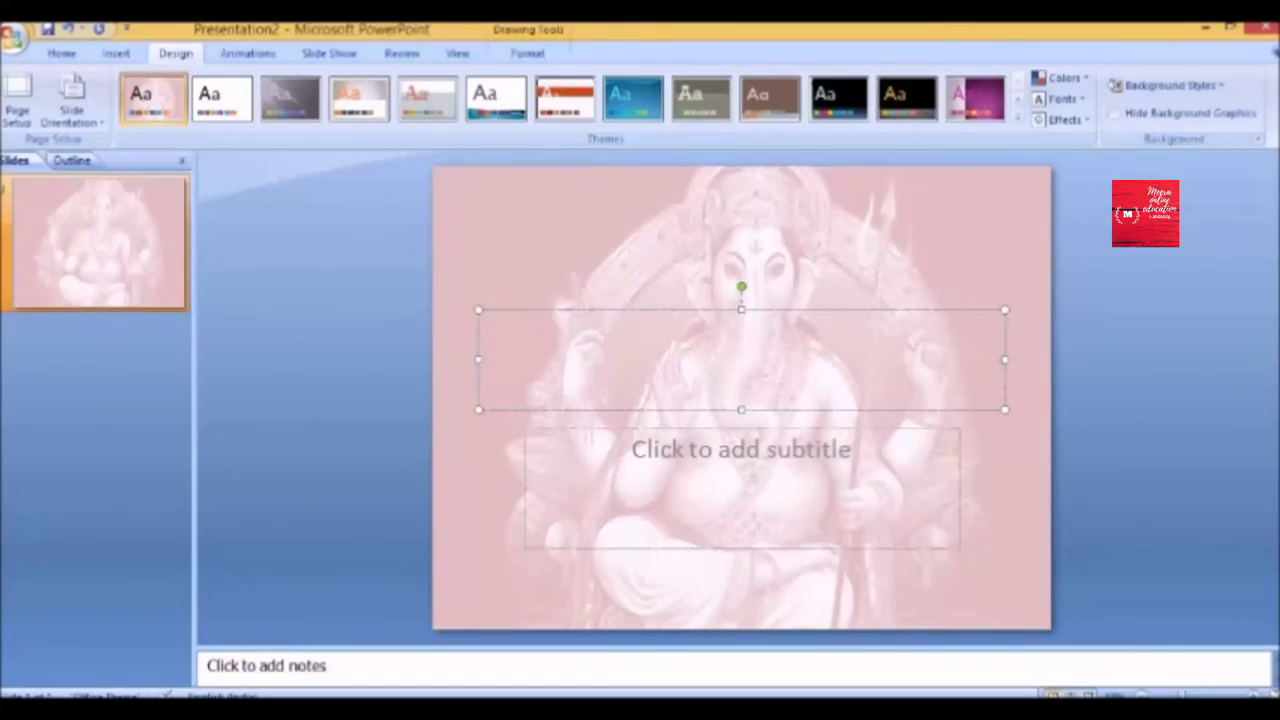